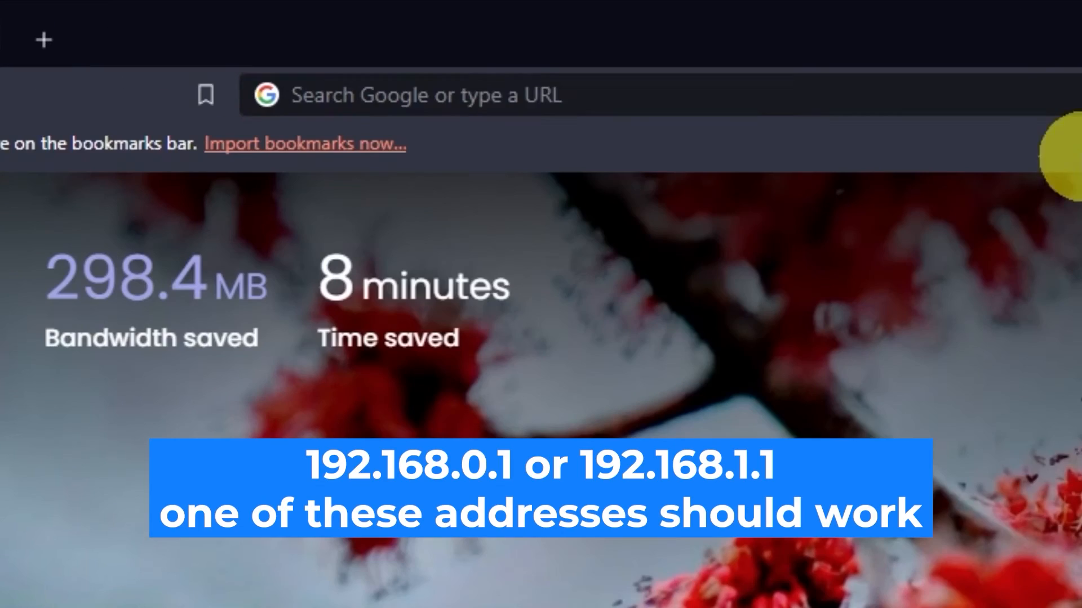
Open the router's web interface at 192.168.0.1.
left_click(536, 37)
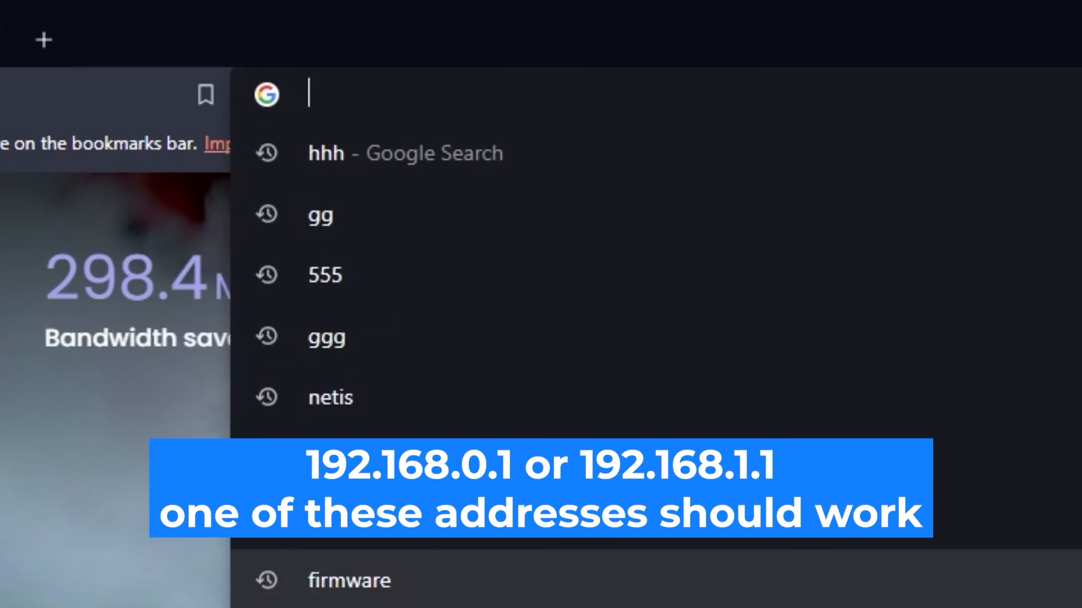
type("192.168")
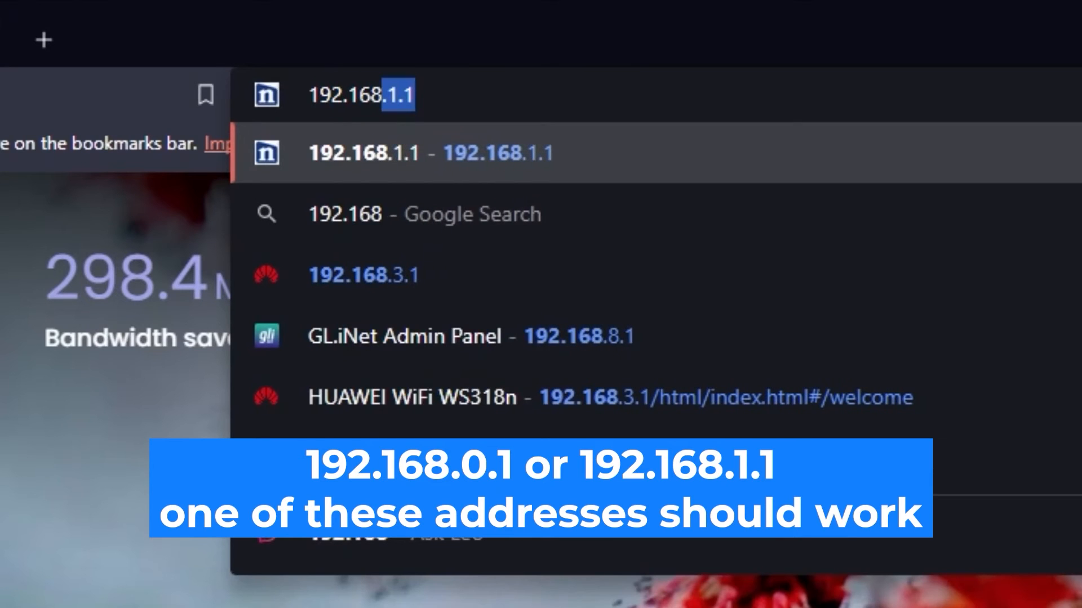
type(".0.1")
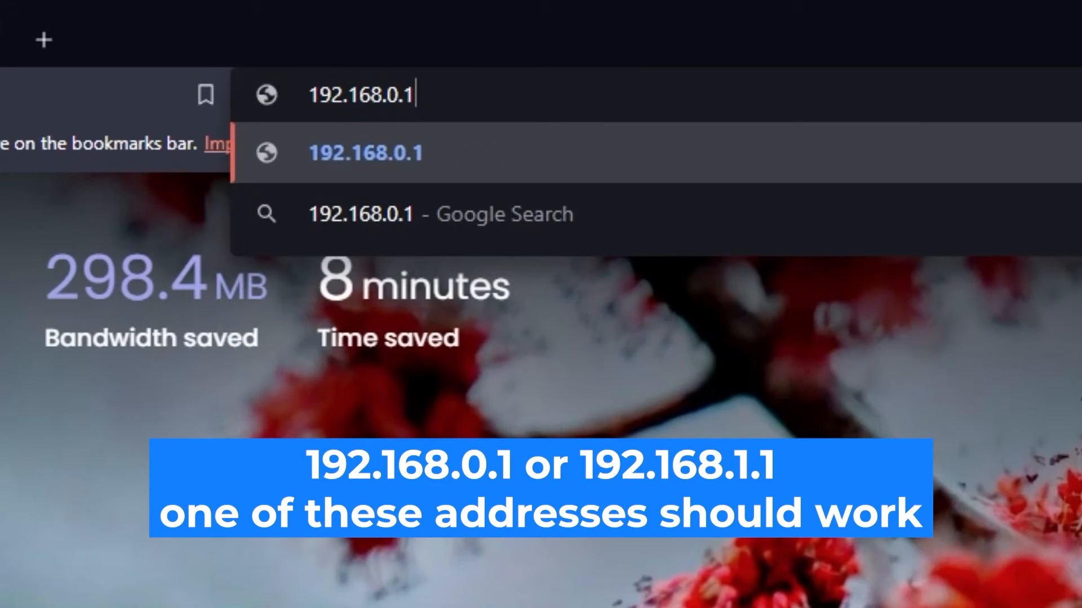
key("Return")
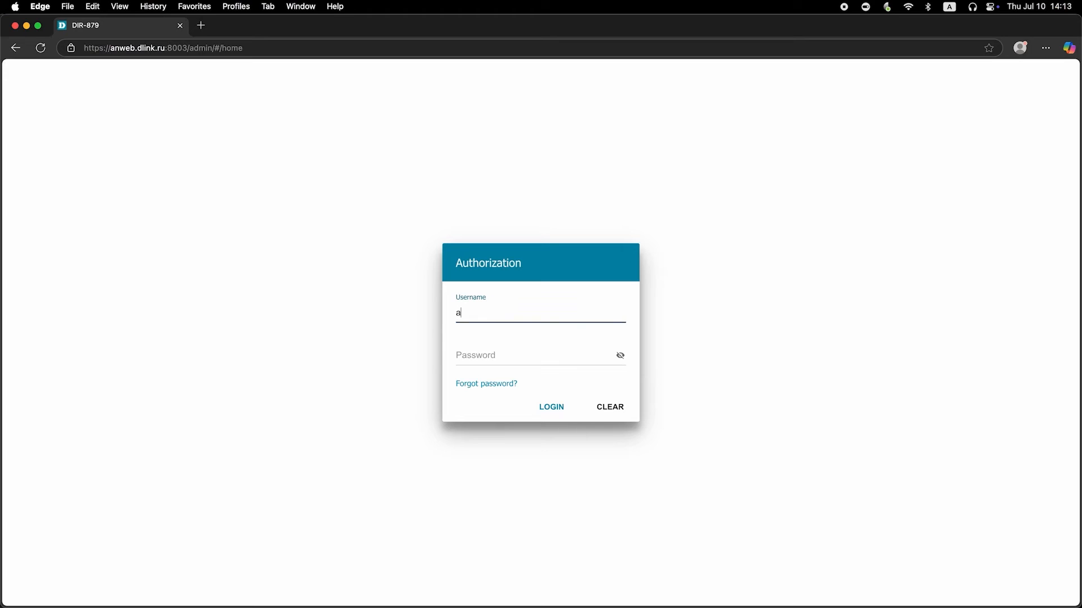
Log in to the router with the username admin and the account password, making the password visible before submitting.
type("dmin")
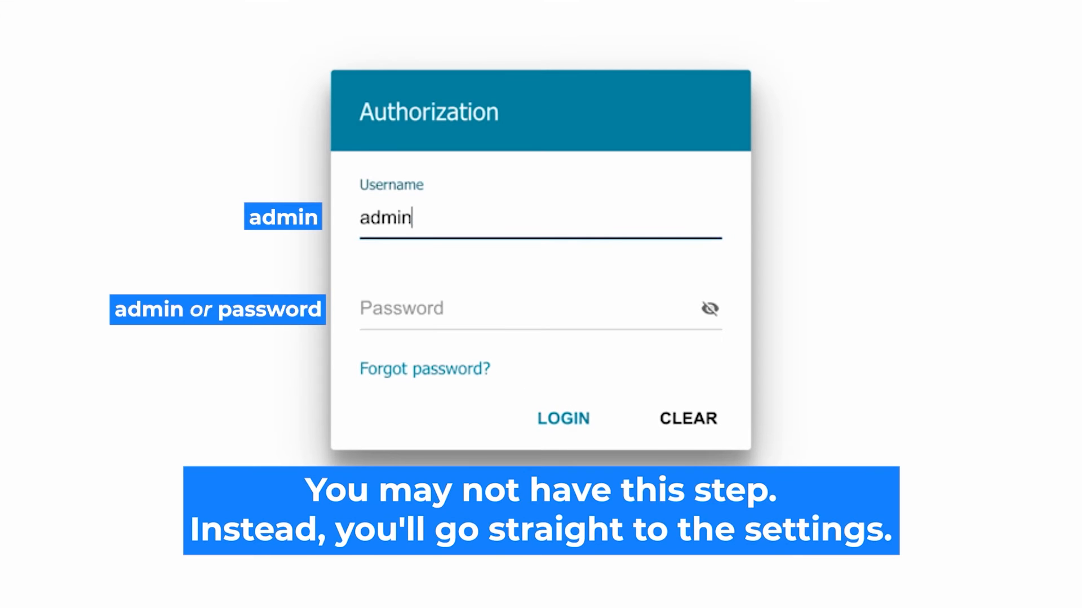
left_click(416, 309)
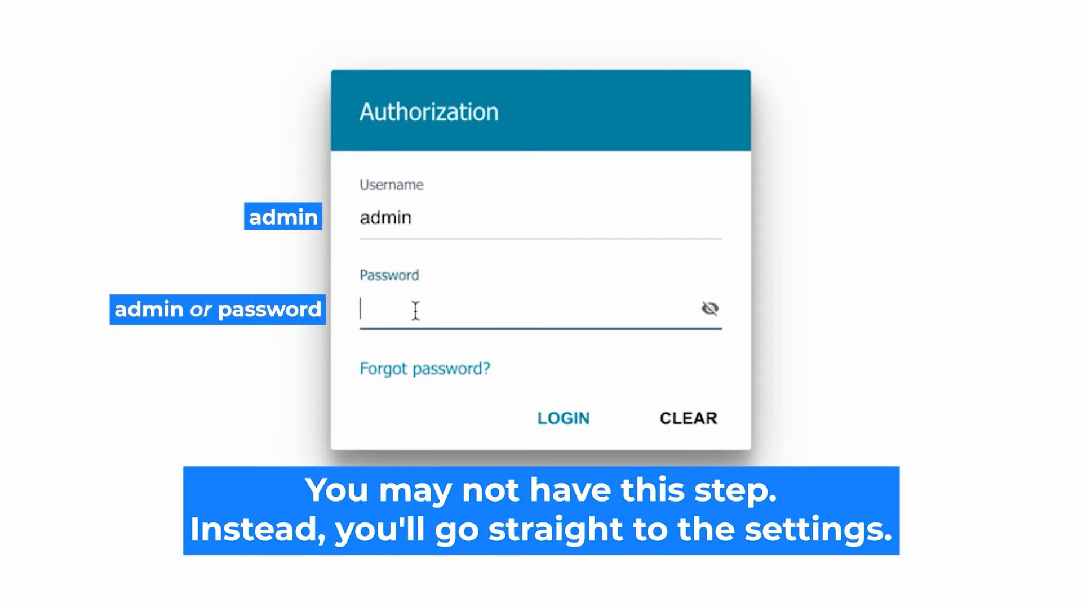
type("adm")
type("sword")
left_click(709, 309)
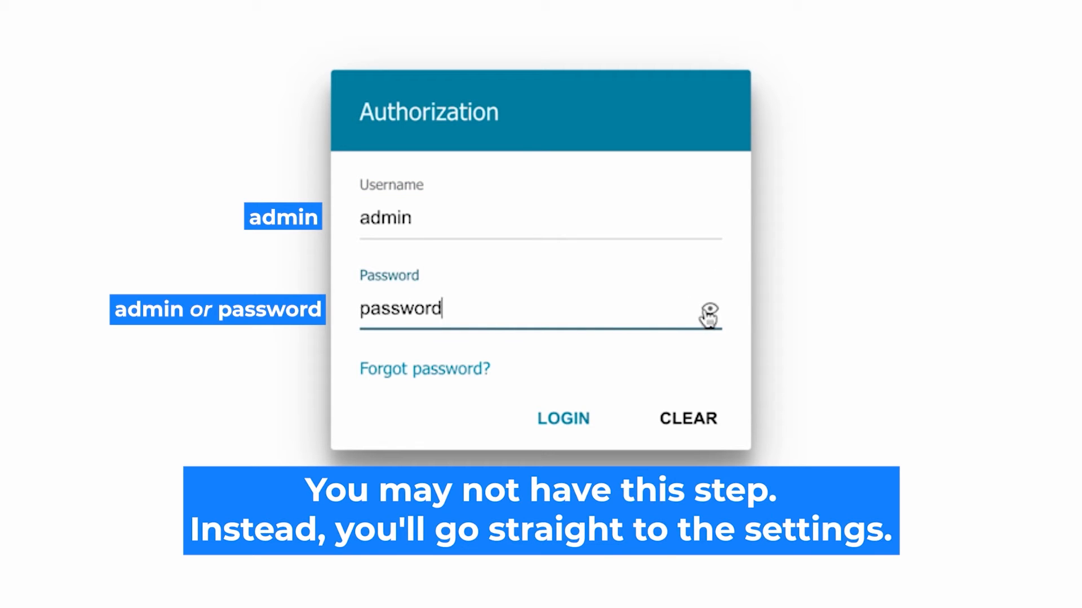
left_click(558, 418)
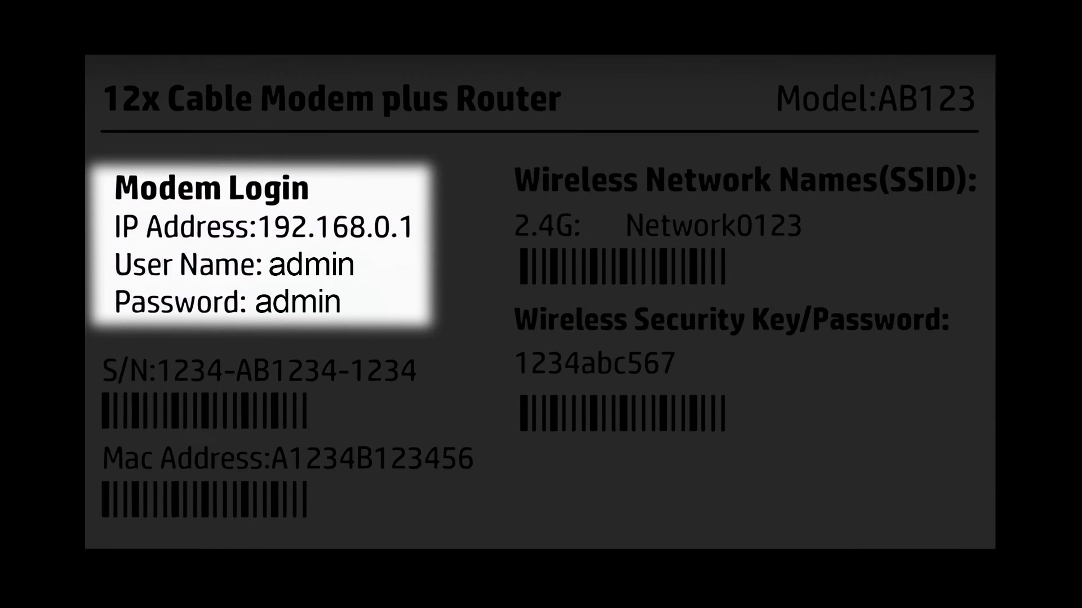
Enter the router password on the Authorization form again, reveal it and submit the login.
left_click(709, 310)
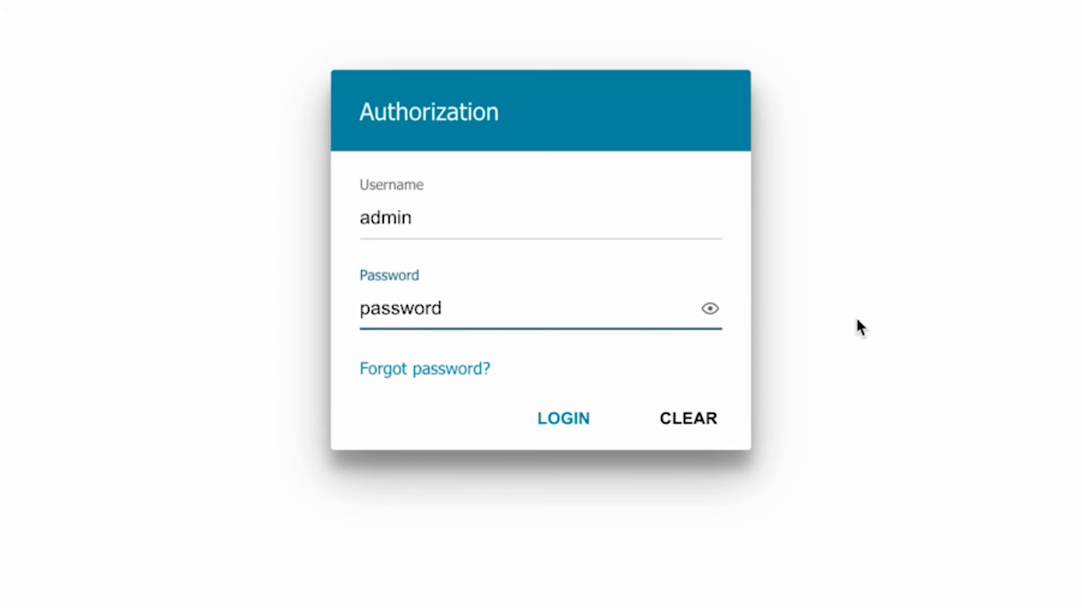
left_click(546, 417)
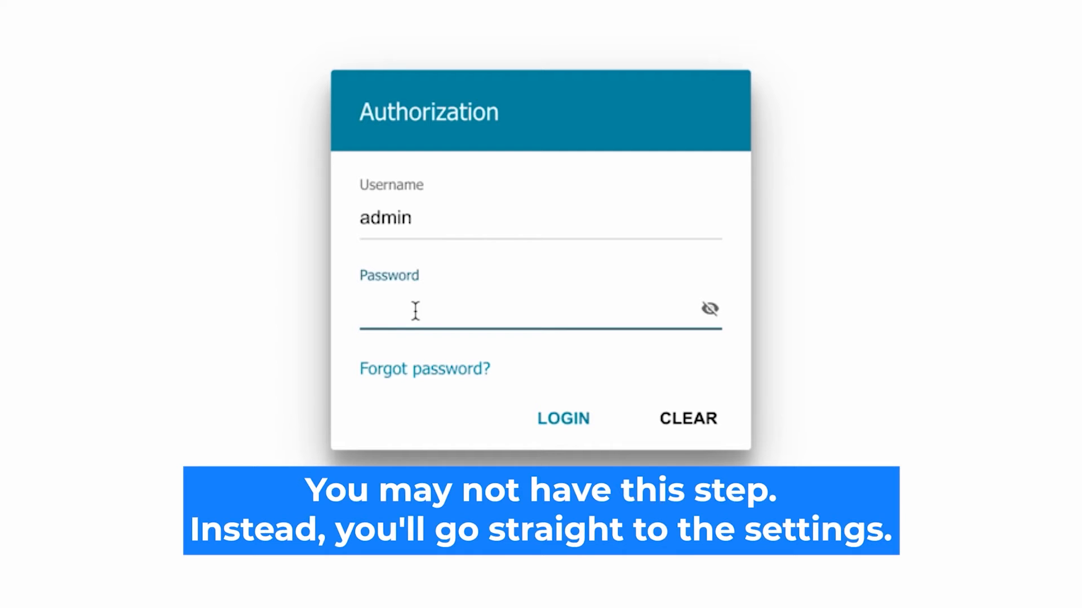
type("*********")
left_click(707, 308)
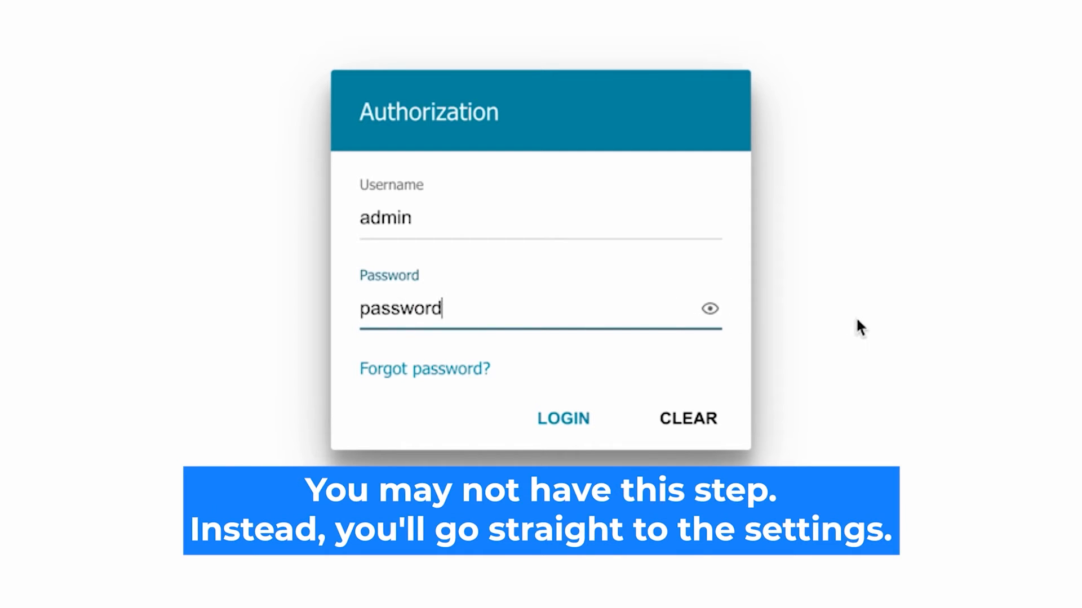
left_click(557, 418)
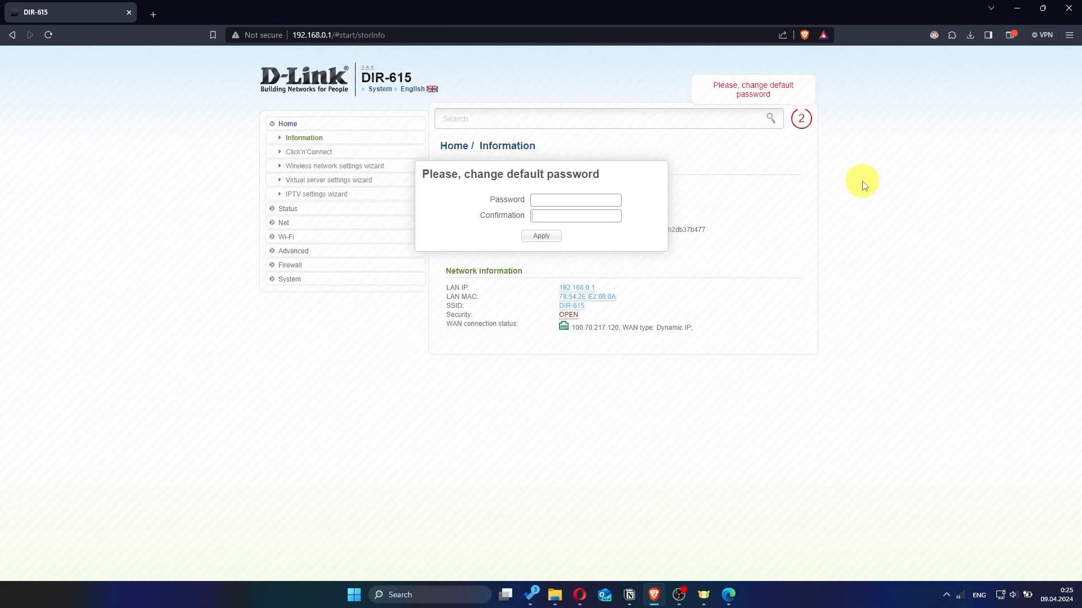
Replace the router's default password by entering and confirming a new password, and apply it.
left_click(588, 200)
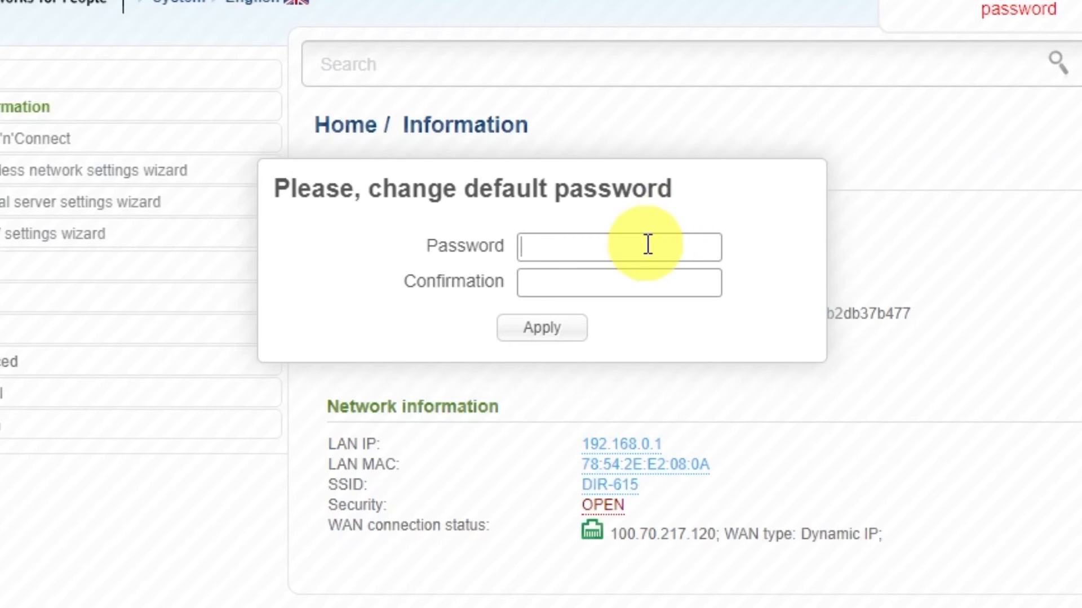
type("•••••••••")
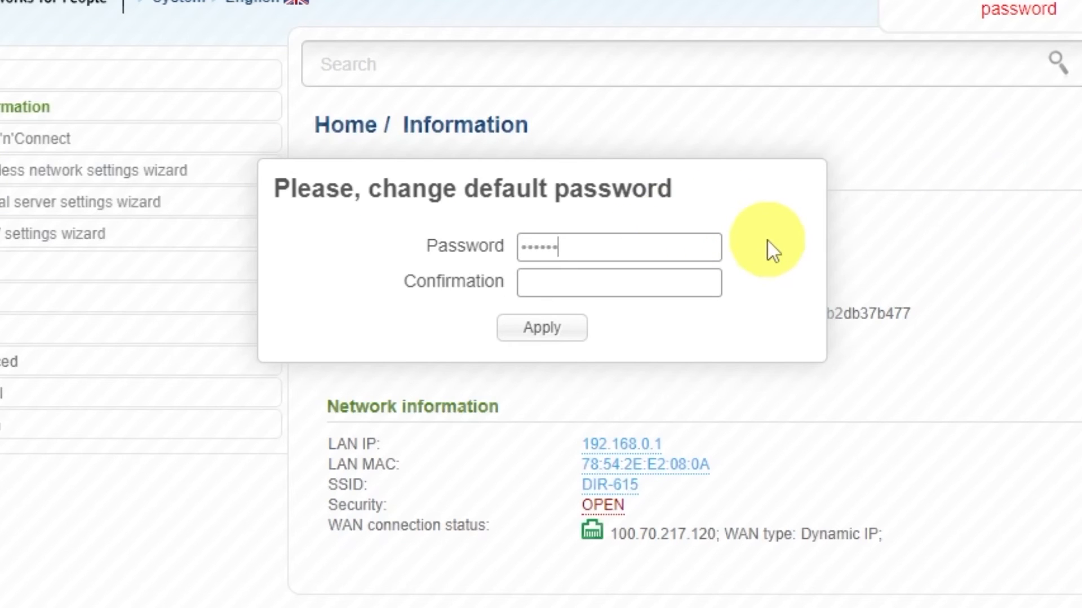
left_click(673, 275)
type("•••••••••")
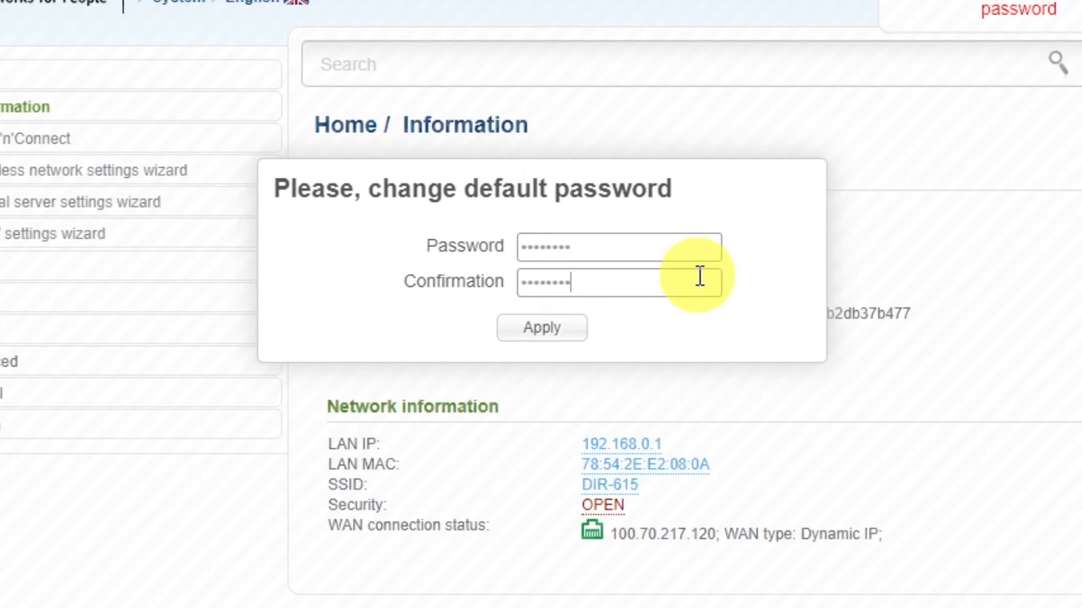
left_click(569, 329)
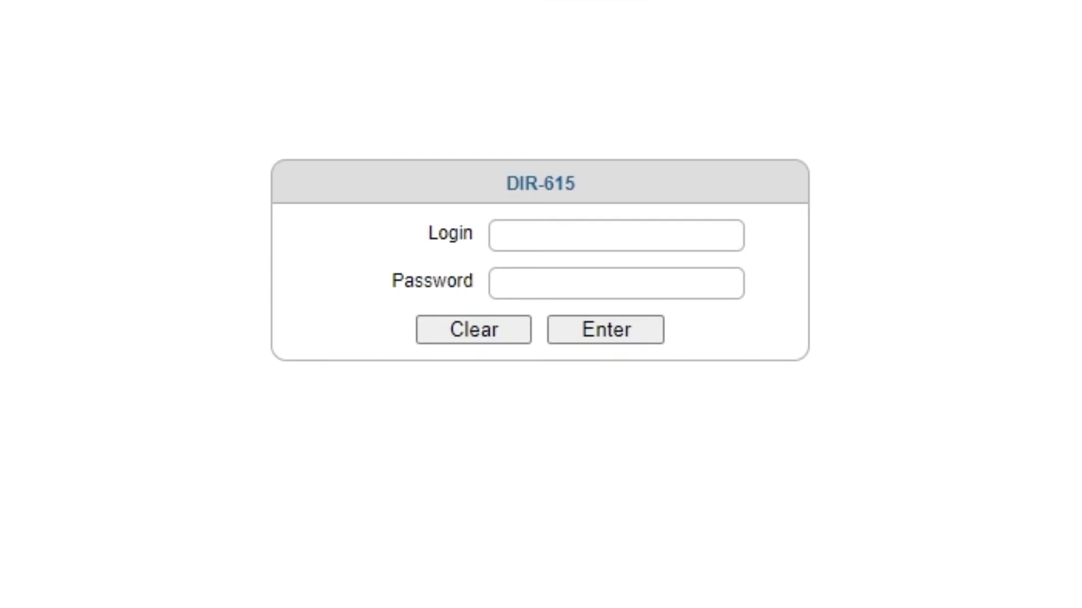
Log back in to the DIR-615 with the login admin and the new password.
left_click(580, 234)
type("admin")
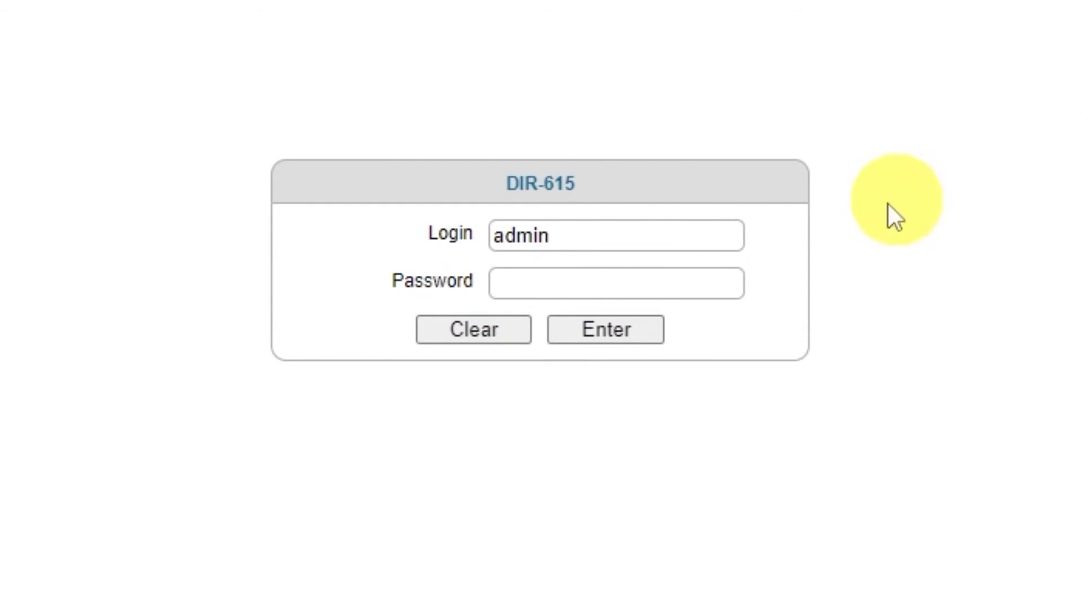
left_click(660, 285)
type("••••••••")
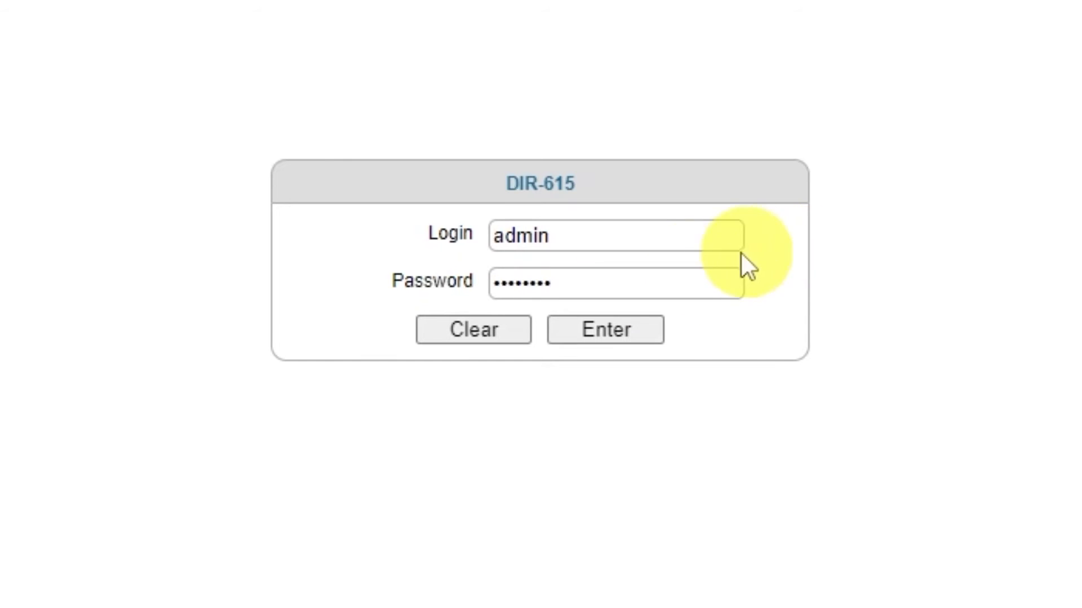
left_click(598, 333)
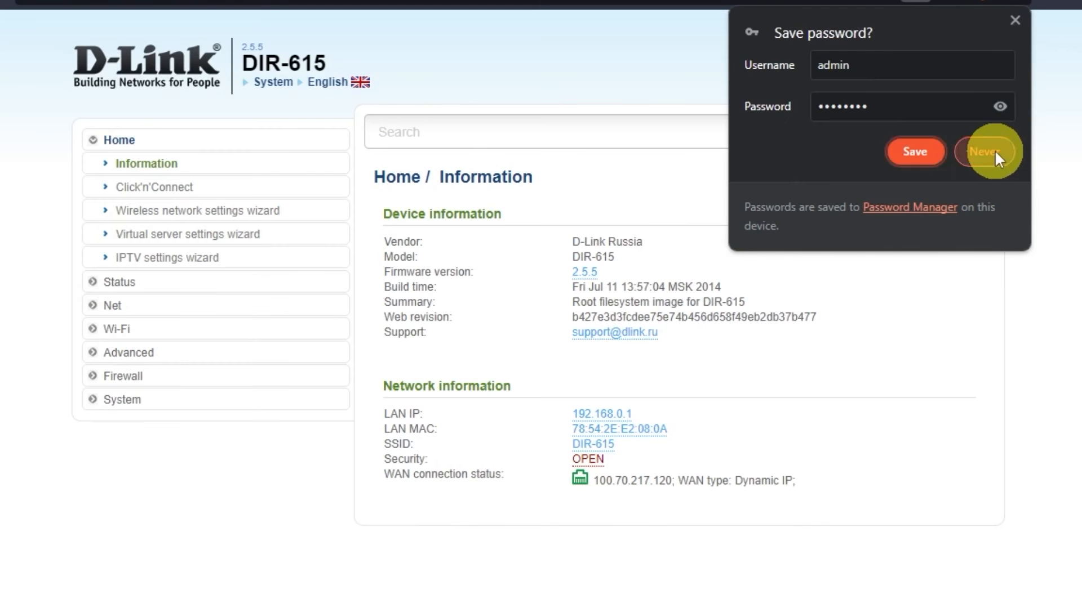
left_click(995, 150)
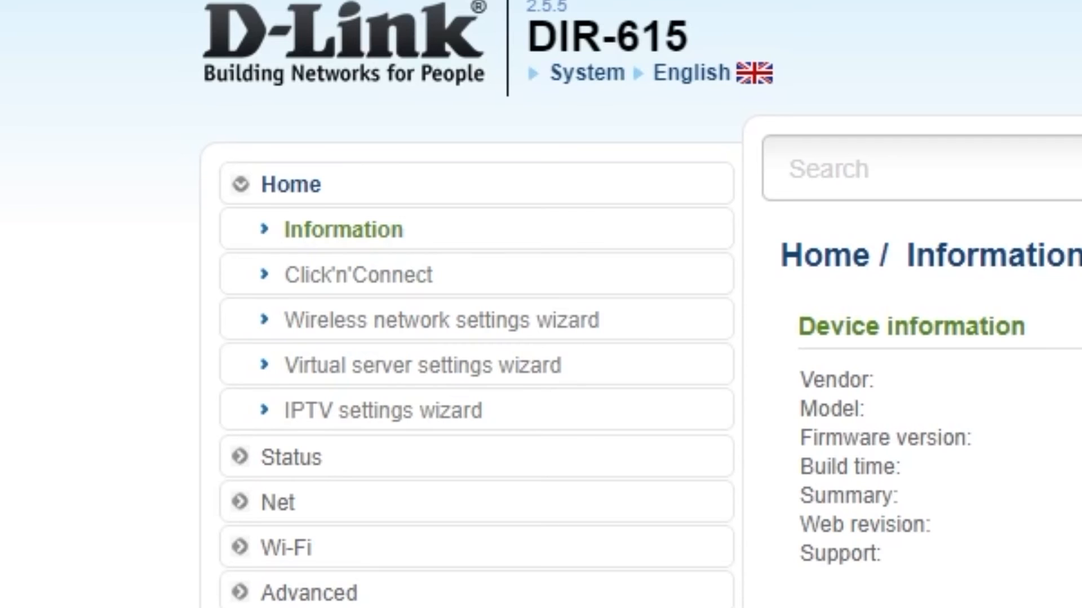
Start the Click'n'Connect wizard and choose Dynamic IP as the connection type.
left_click(416, 290)
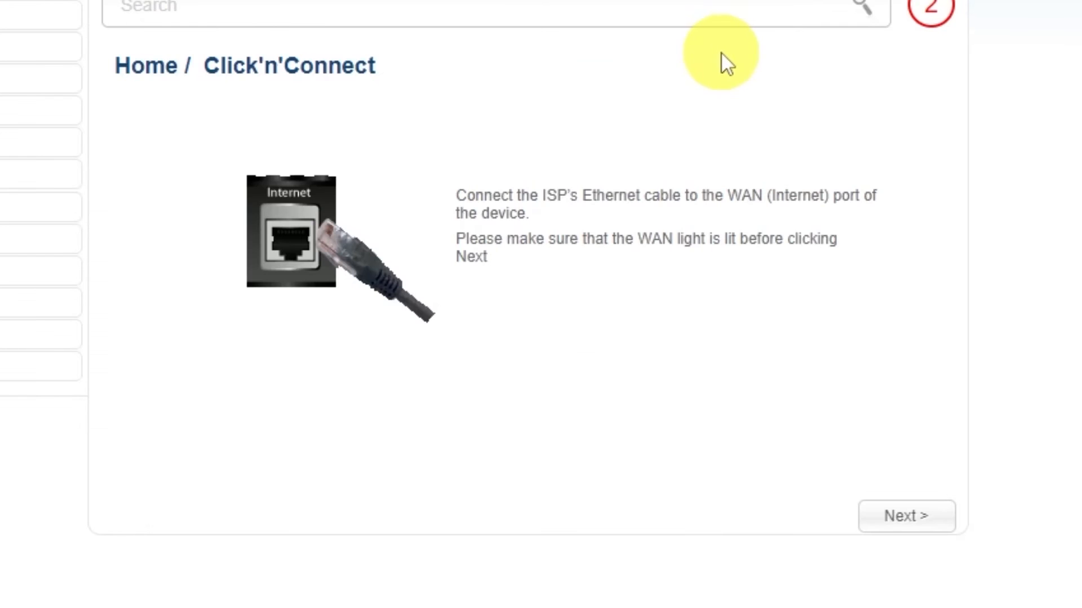
left_click(906, 518)
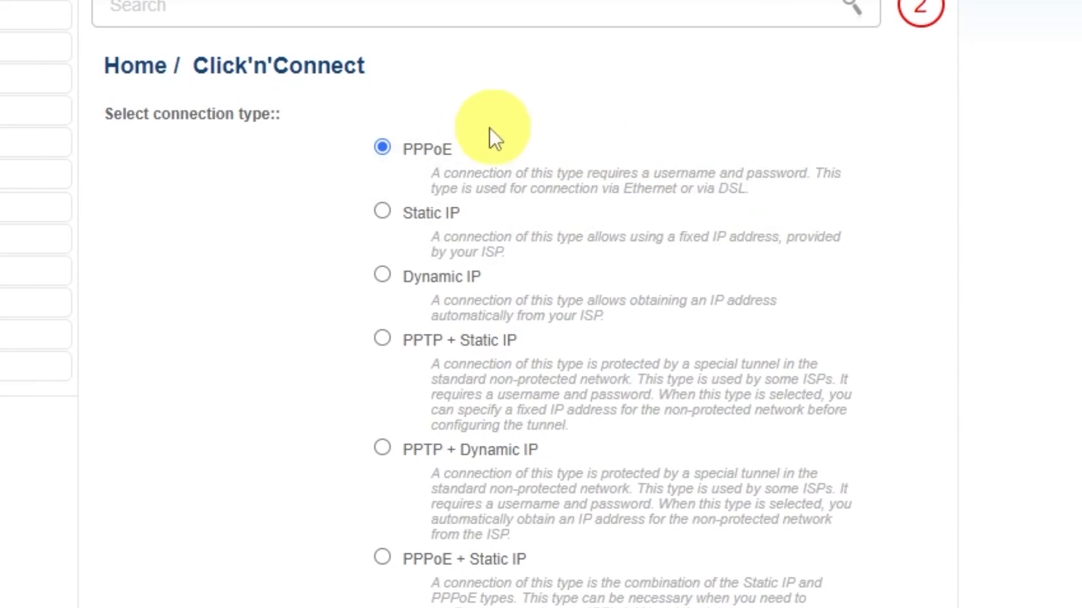
scroll(380, 417, "down", 4)
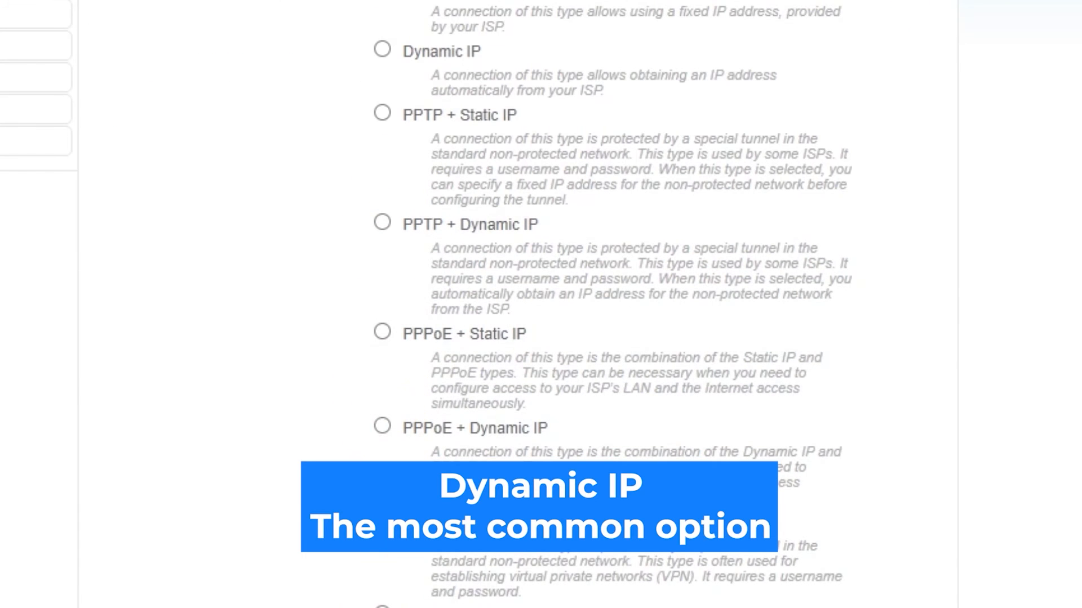
scroll(541, 304, "up", 4)
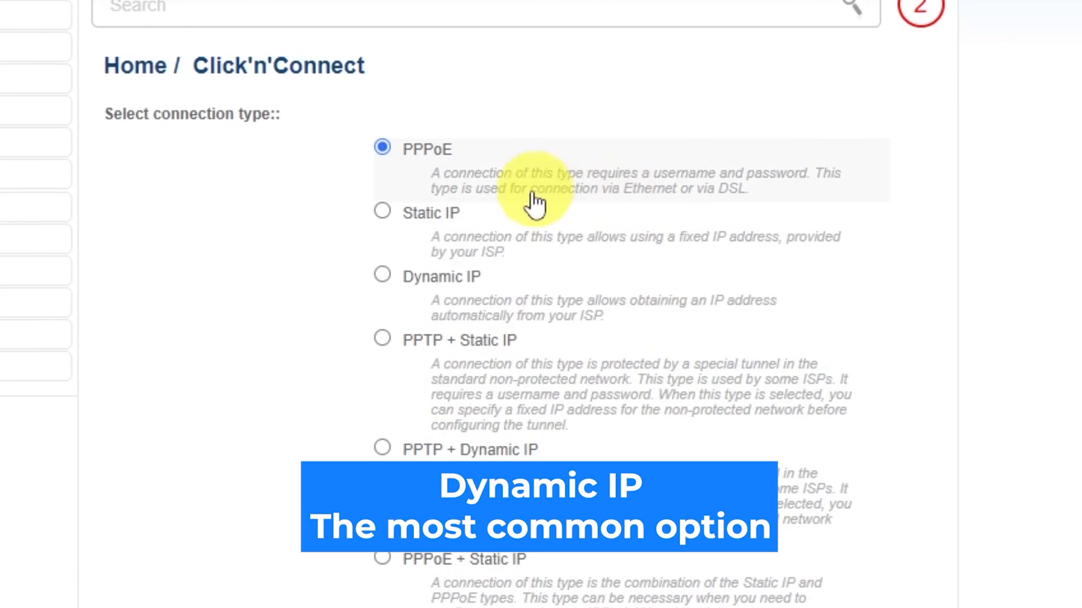
left_click(382, 275)
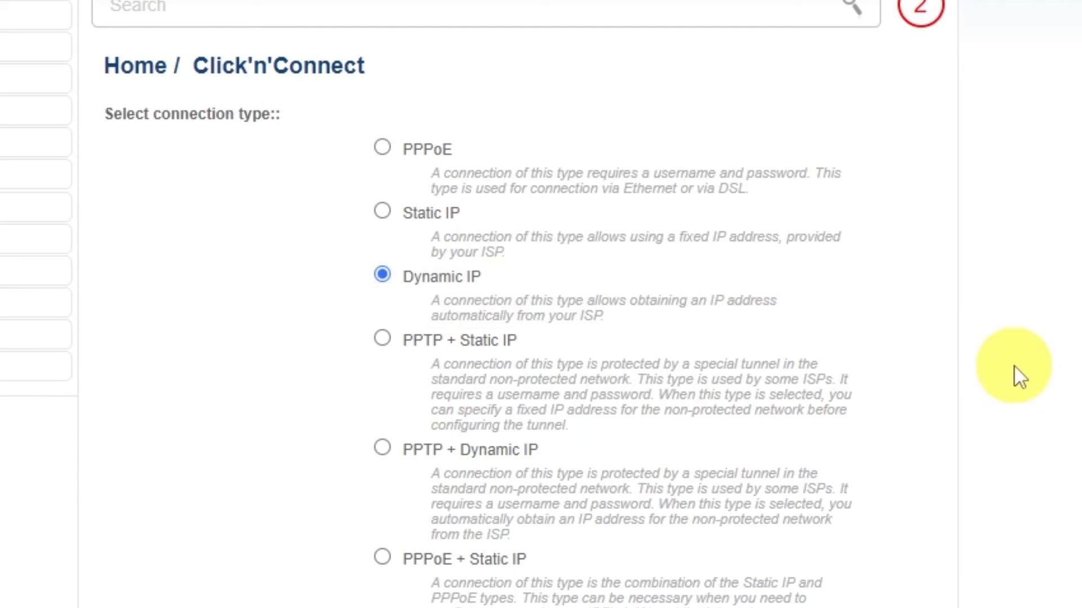
scroll(1012, 364, "down", 10)
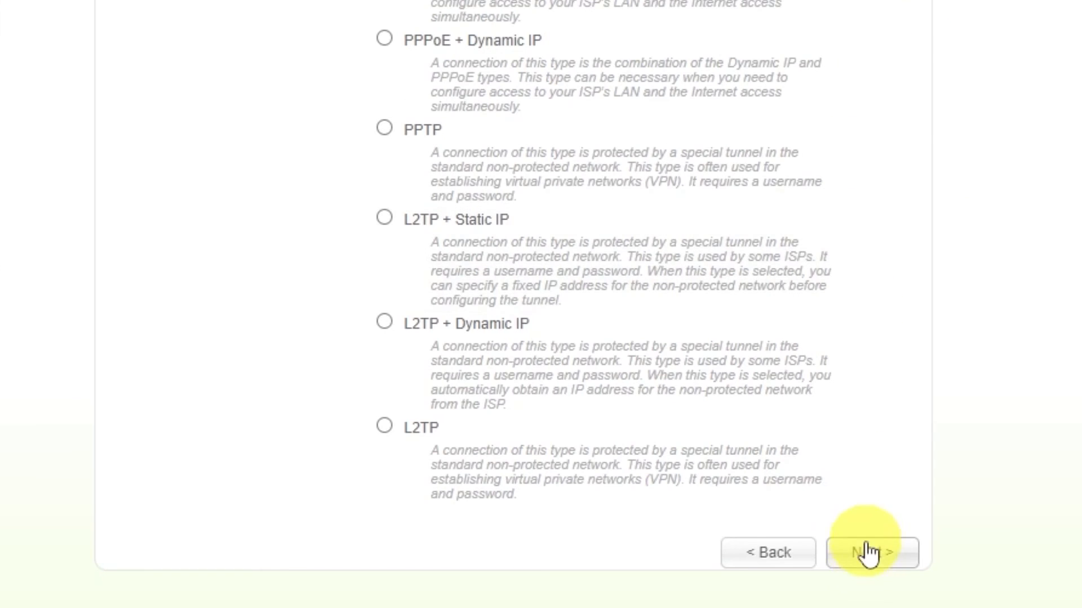
left_click(868, 555)
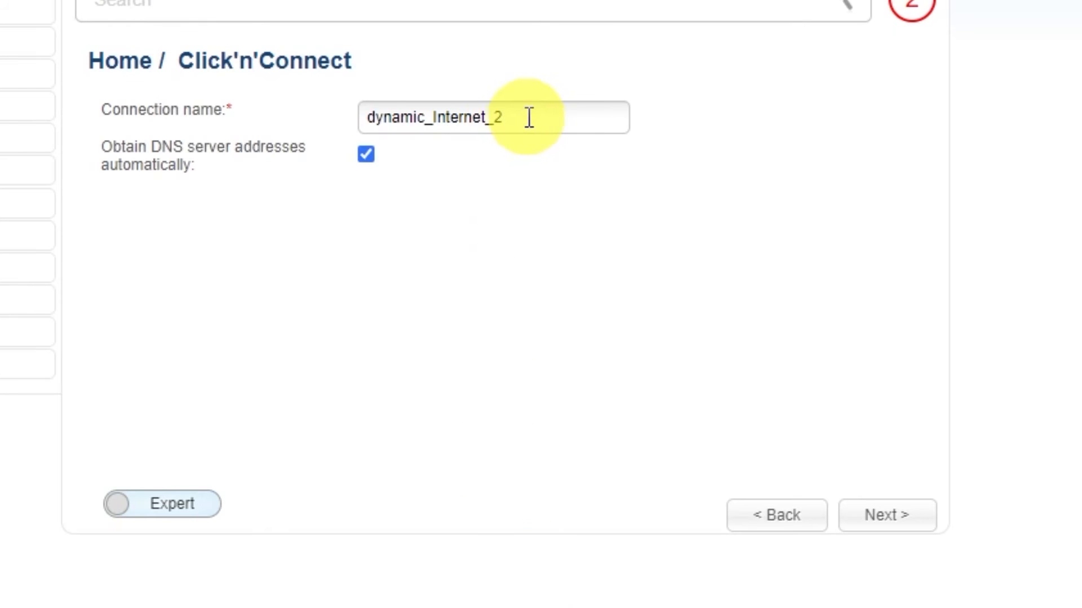
Name the connection "d-link wifi" and continue to the settings summary.
left_click_drag(526, 117, 332, 113)
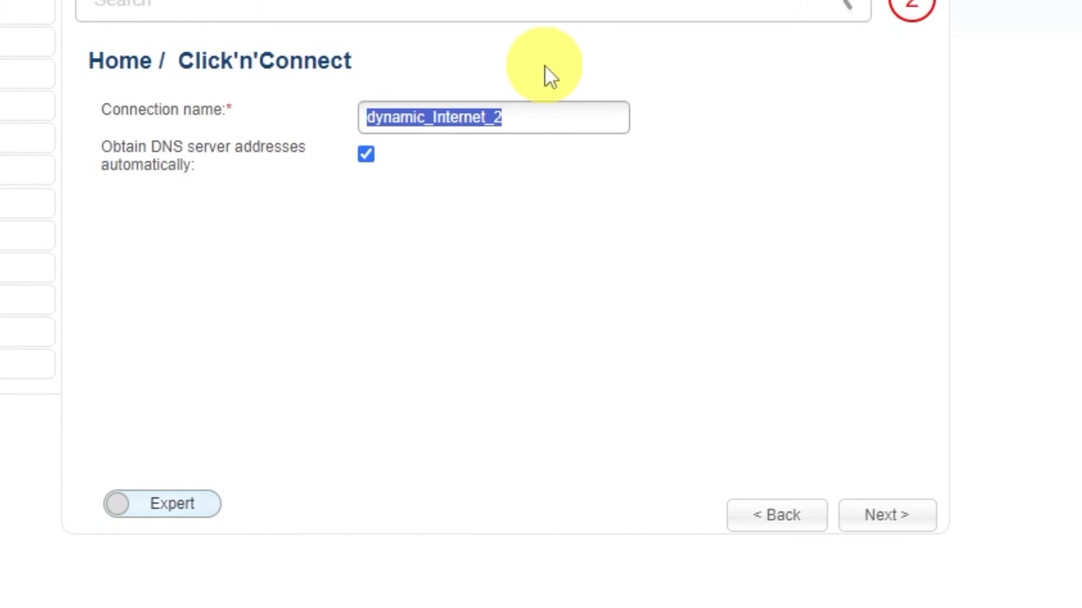
type("d-link ")
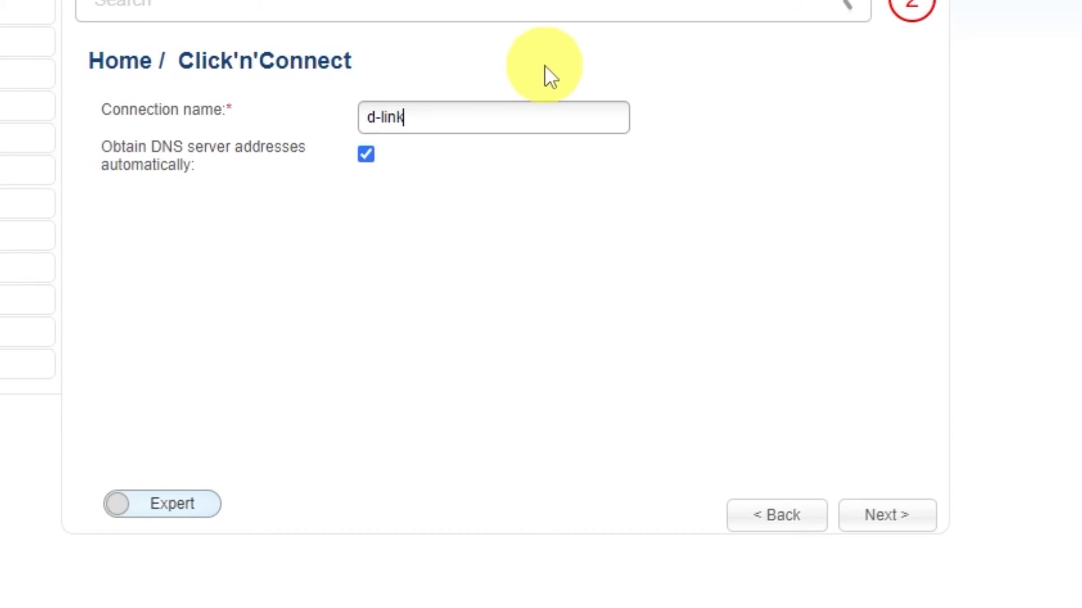
type("wifi")
left_click(899, 517)
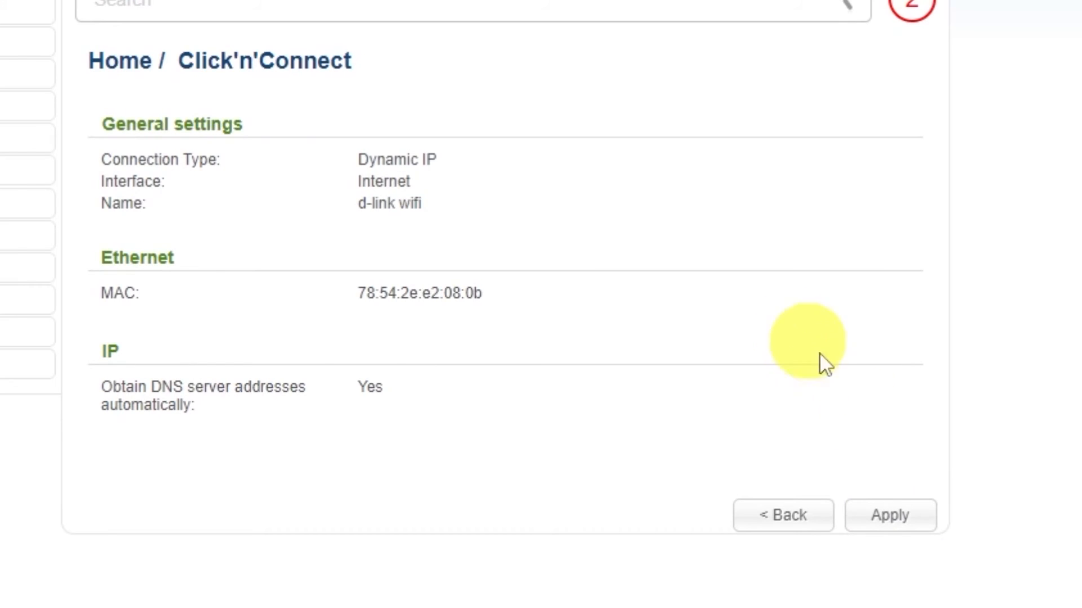
Apply the new connection, agree to replace the existing one, and continue past the Internet availability check.
left_click(897, 515)
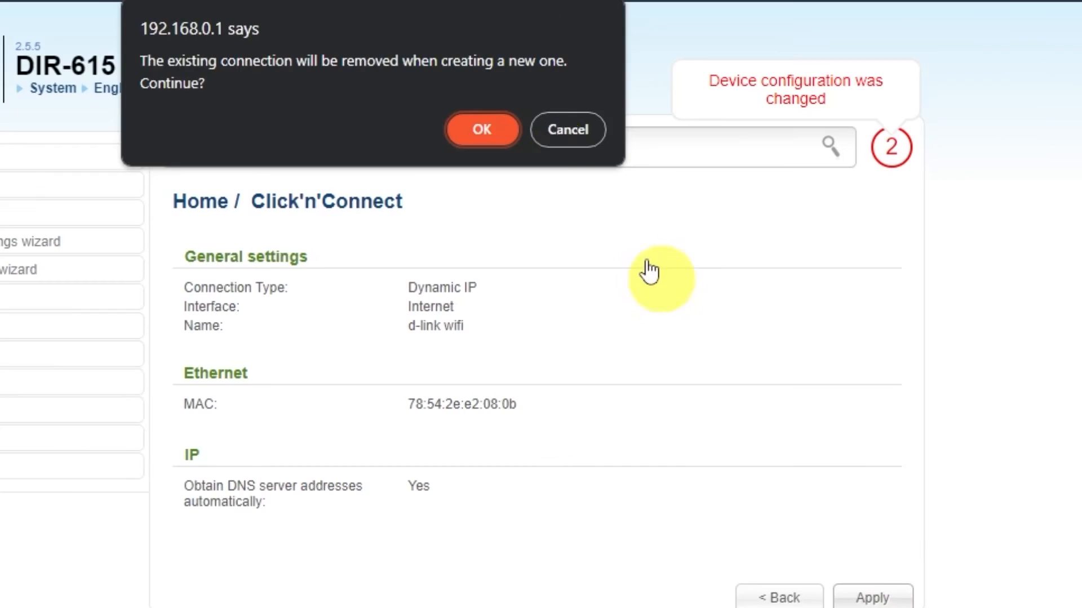
left_click(444, 1)
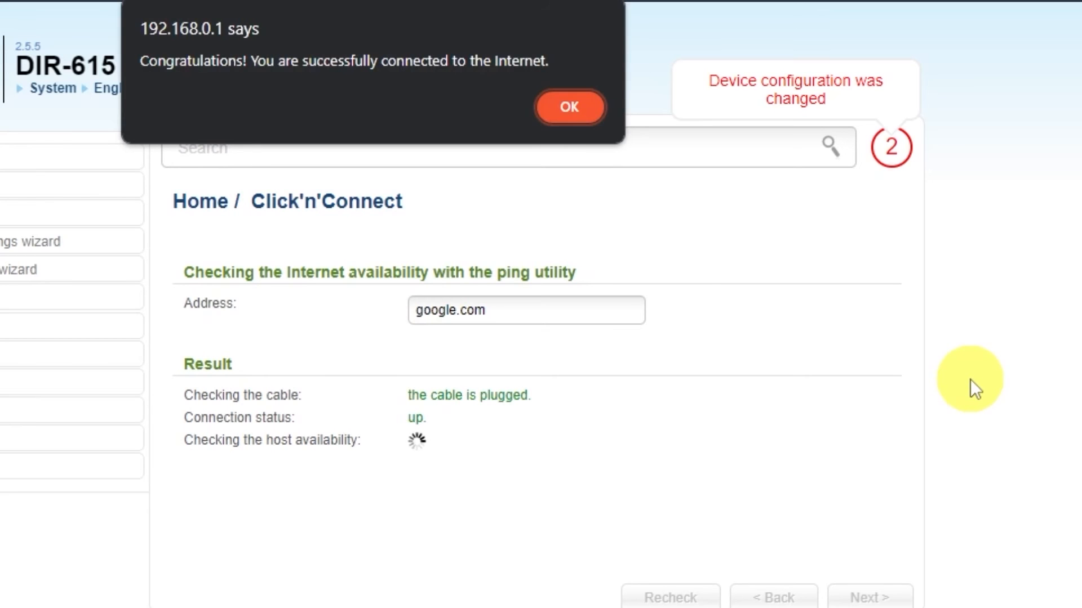
left_click(566, 110)
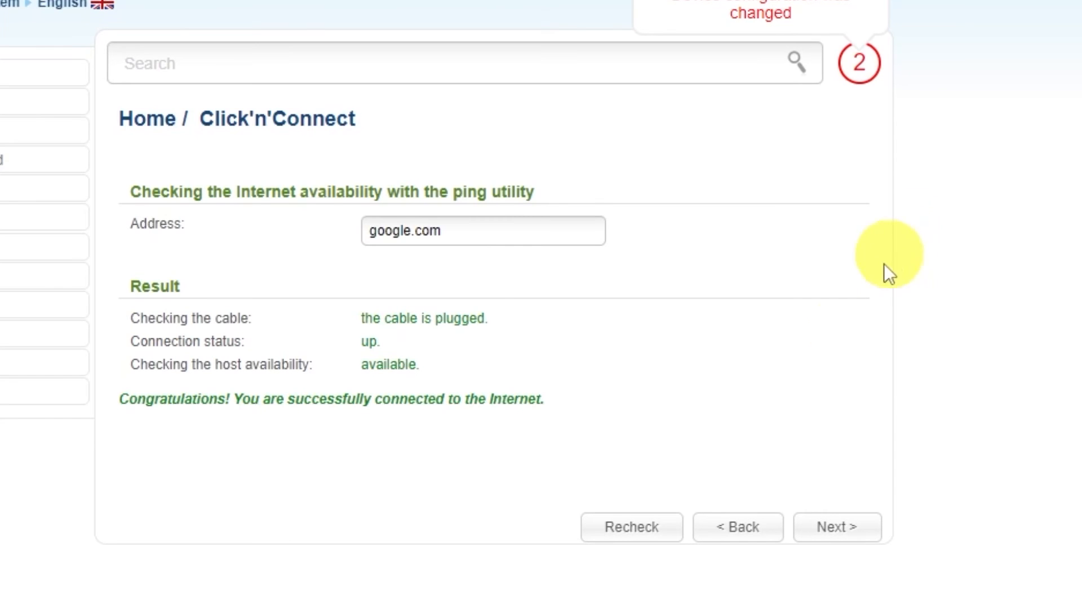
left_click(872, 534)
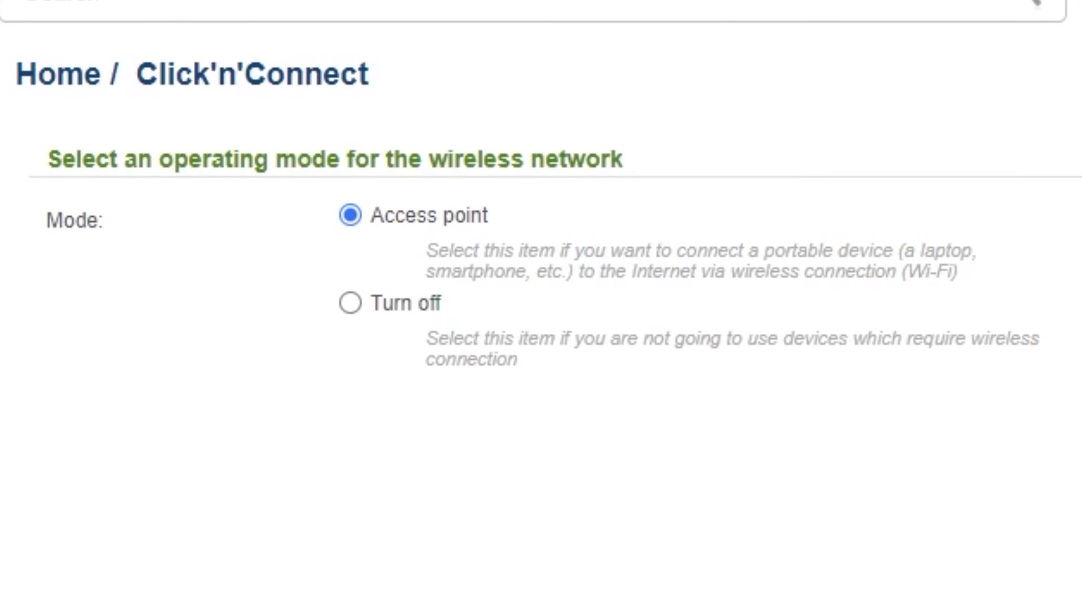
Accept the Access point mode for the wireless network and keep DIR-615 as the SSID.
left_click(855, 529)
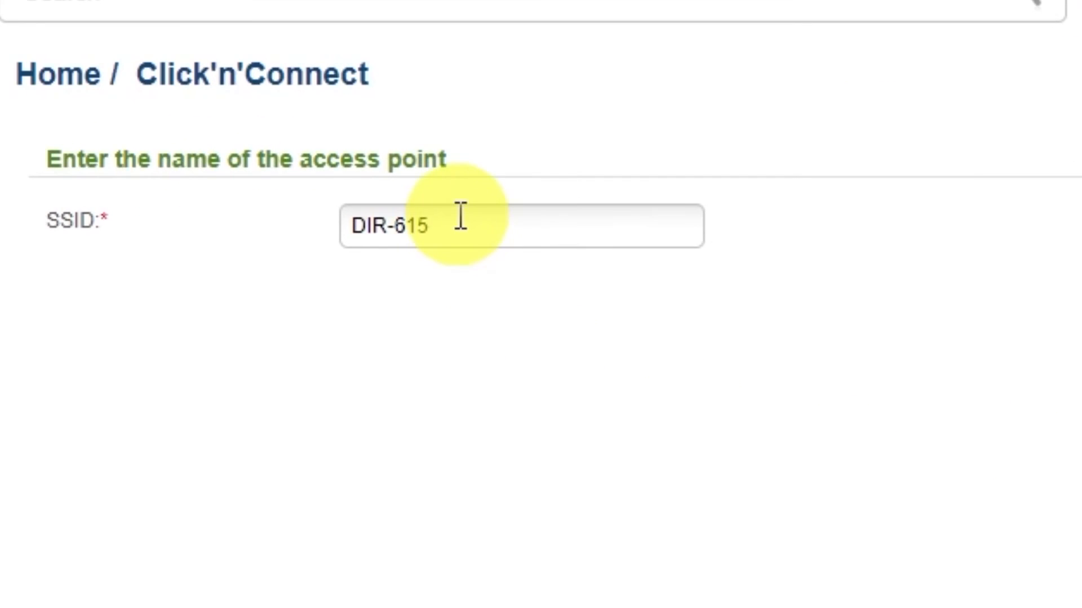
left_click(460, 215)
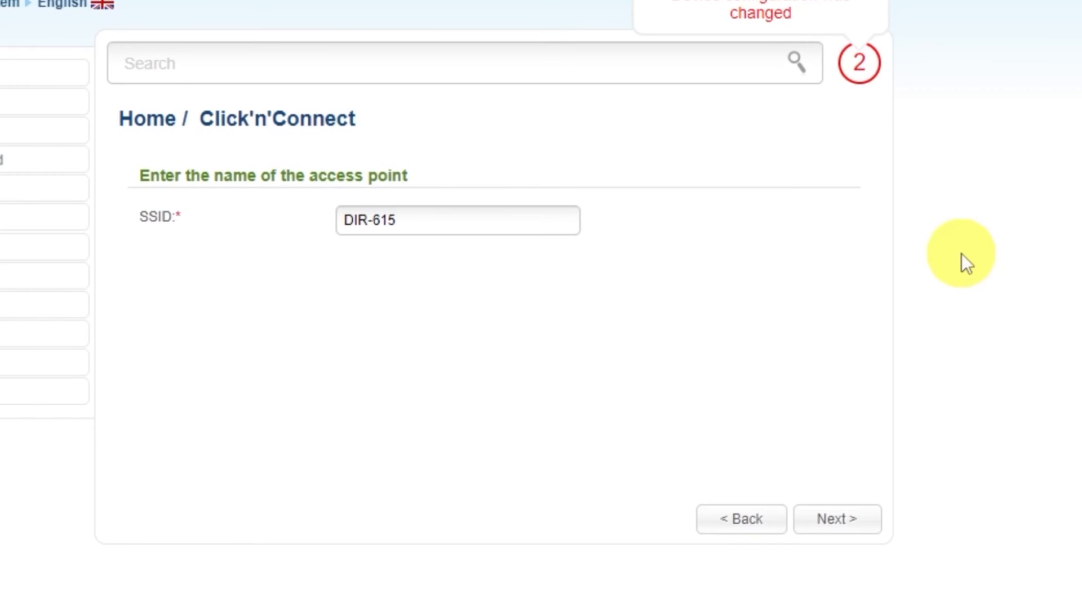
left_click(836, 519)
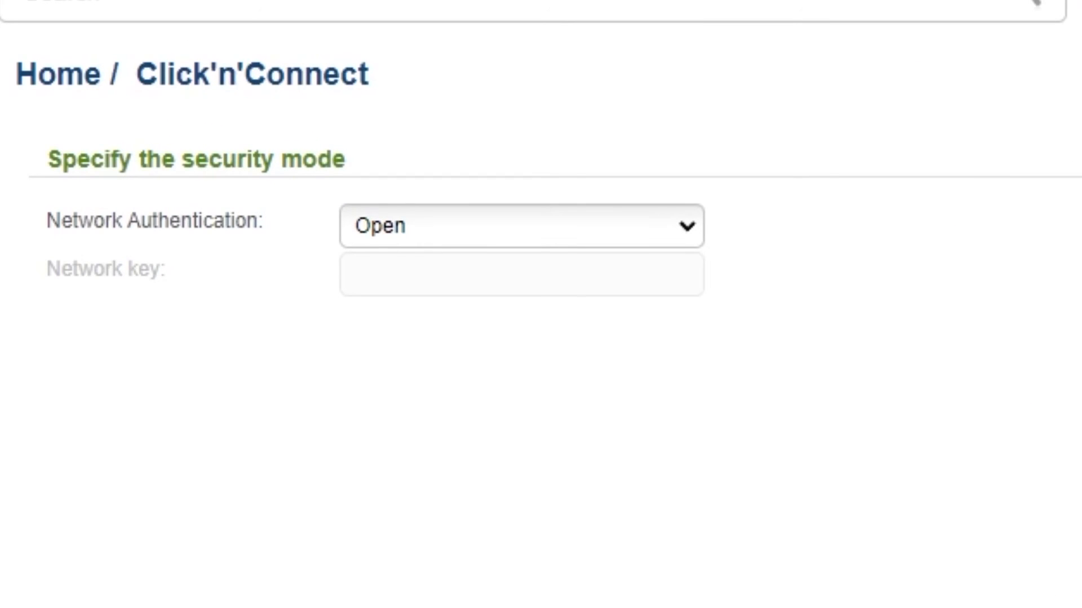
Set the network authentication to Protected, enter the Wi-Fi network key, and continue to the settings summary.
left_click(684, 233)
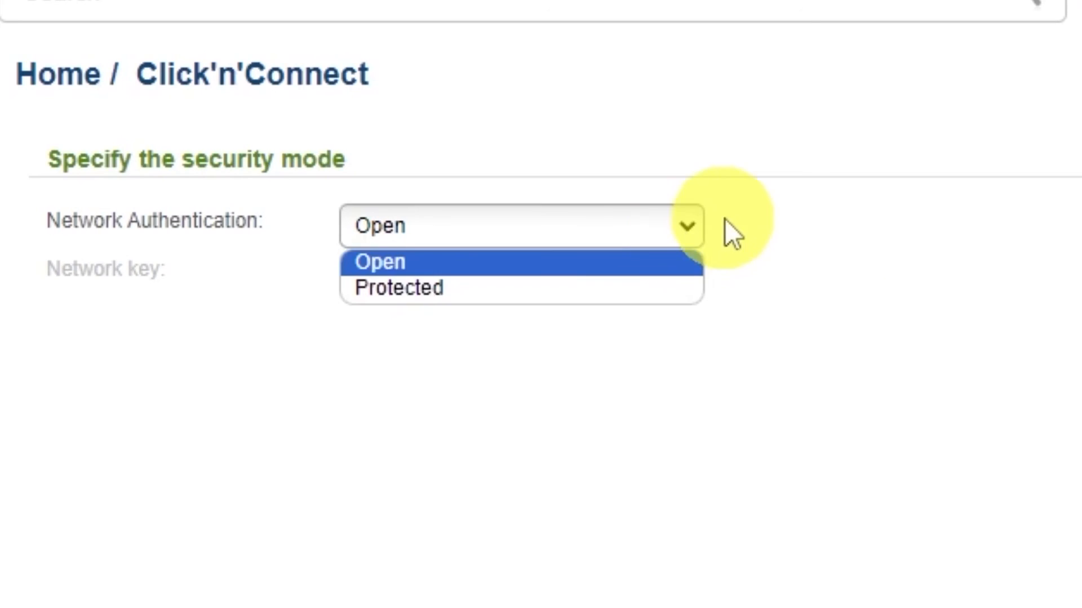
left_click(389, 293)
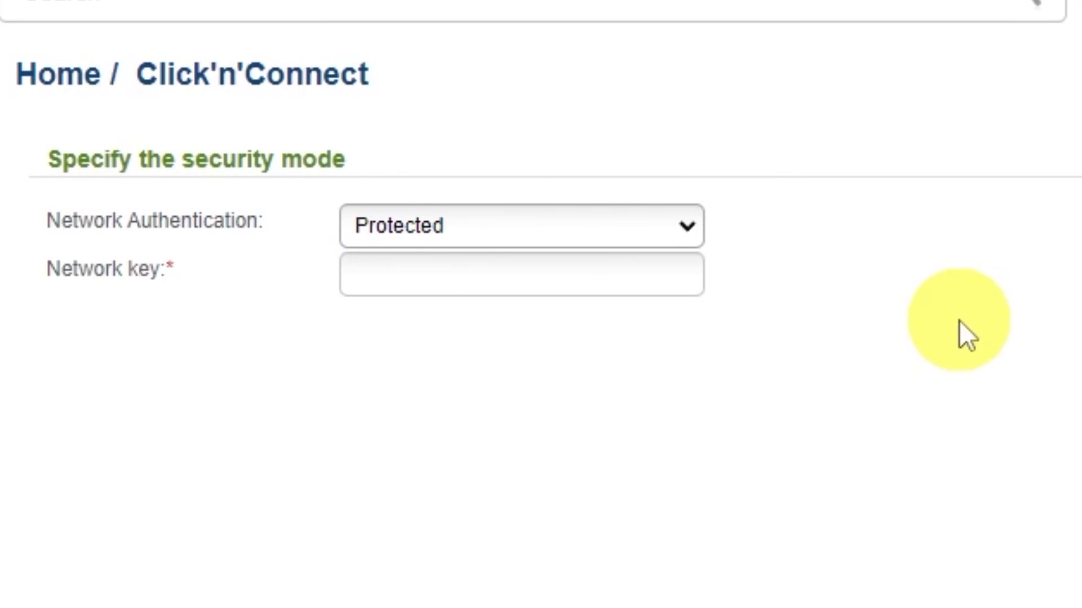
left_click(586, 273)
type("123456789")
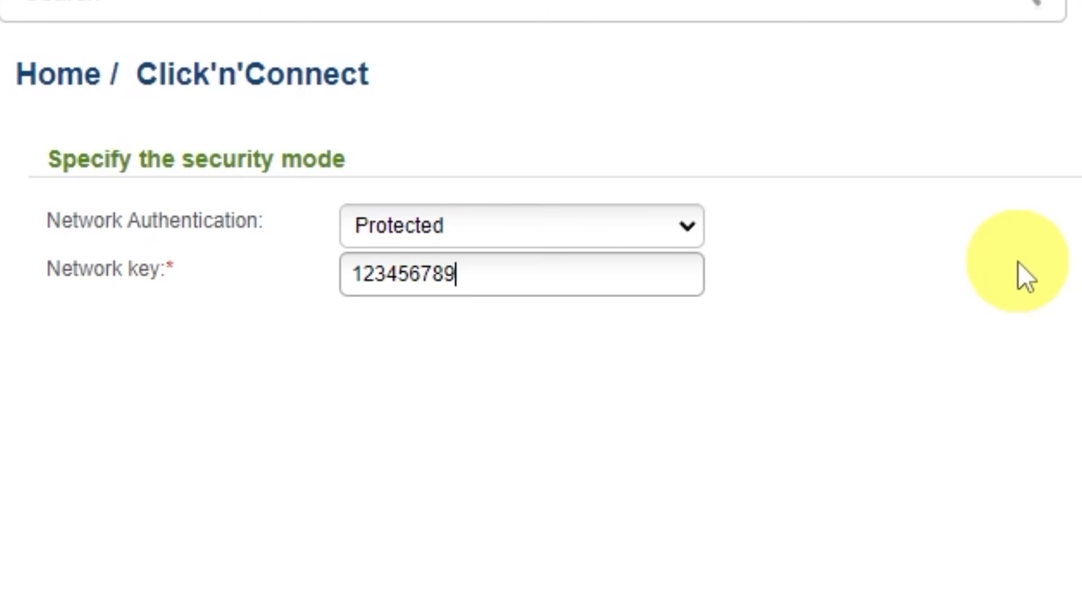
left_click(857, 515)
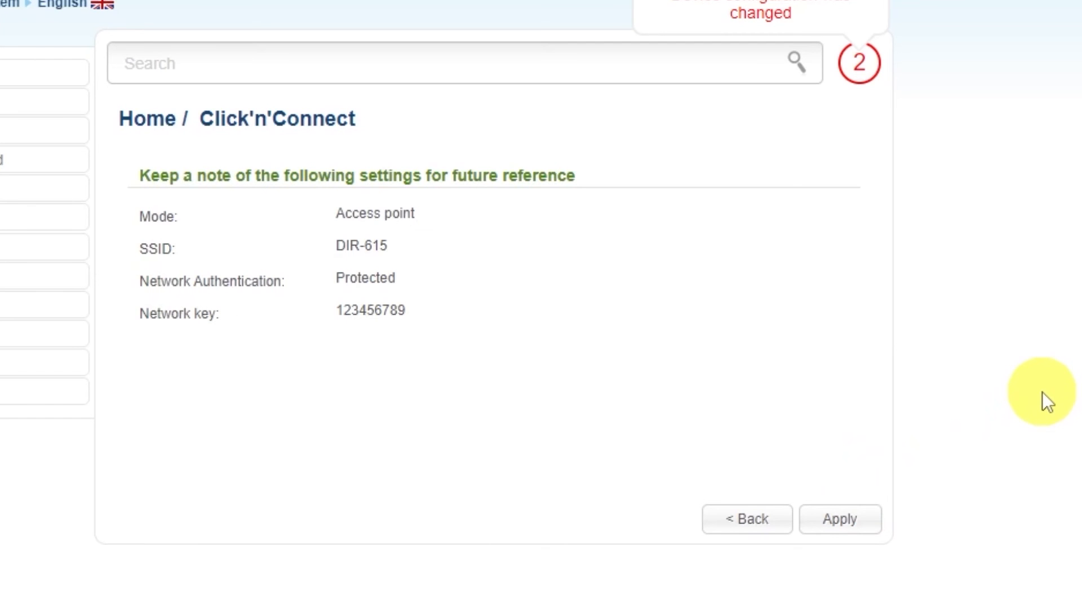
Apply the wireless settings, skip the IPTV port selection, and confirm the completion of the wizard.
left_click(850, 517)
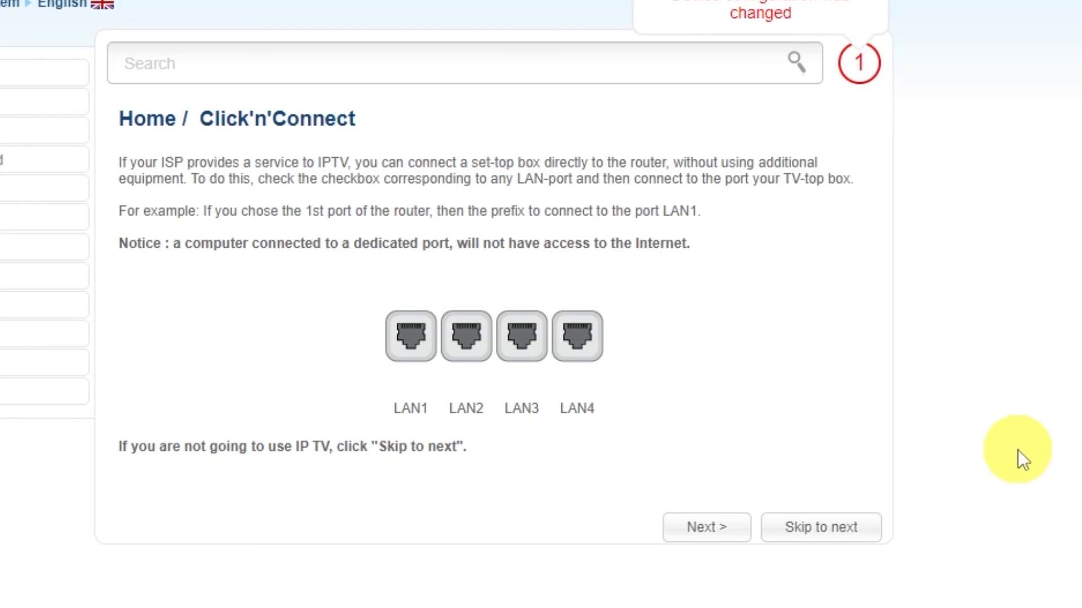
left_click(821, 527)
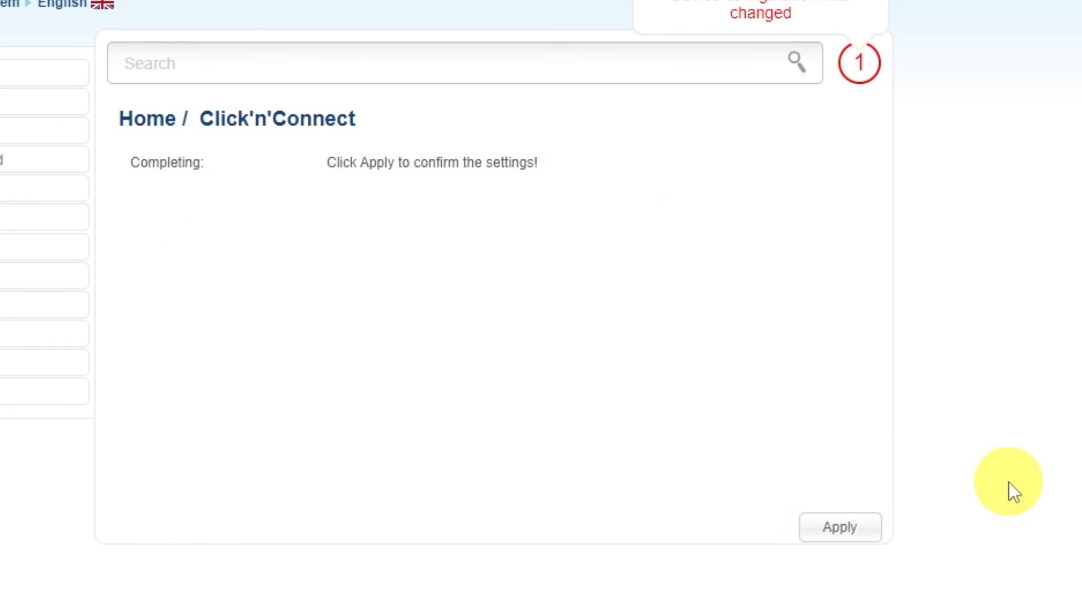
left_click(842, 525)
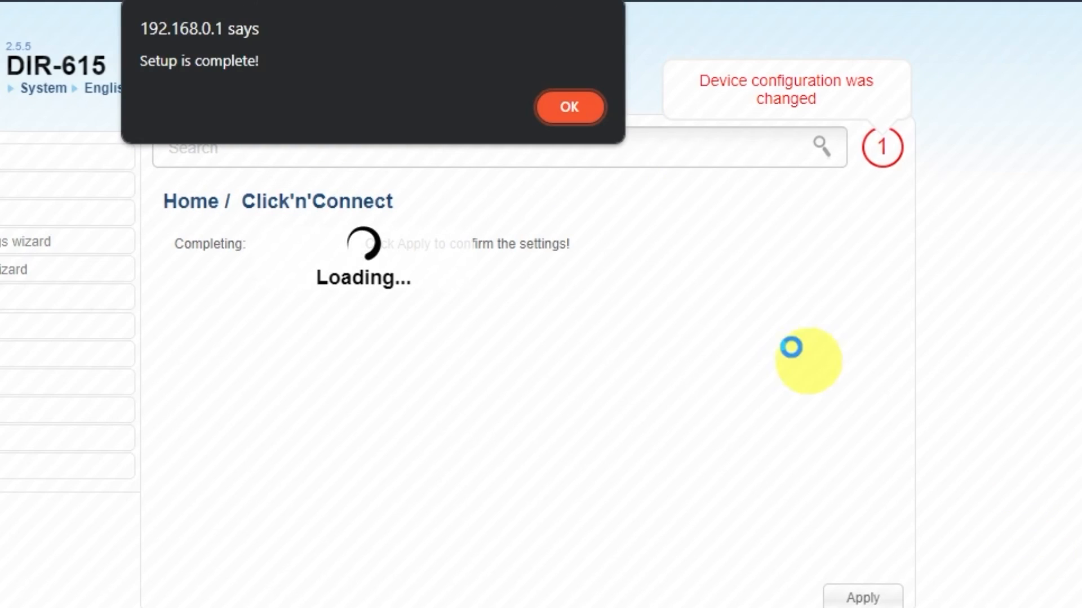
left_click(580, 113)
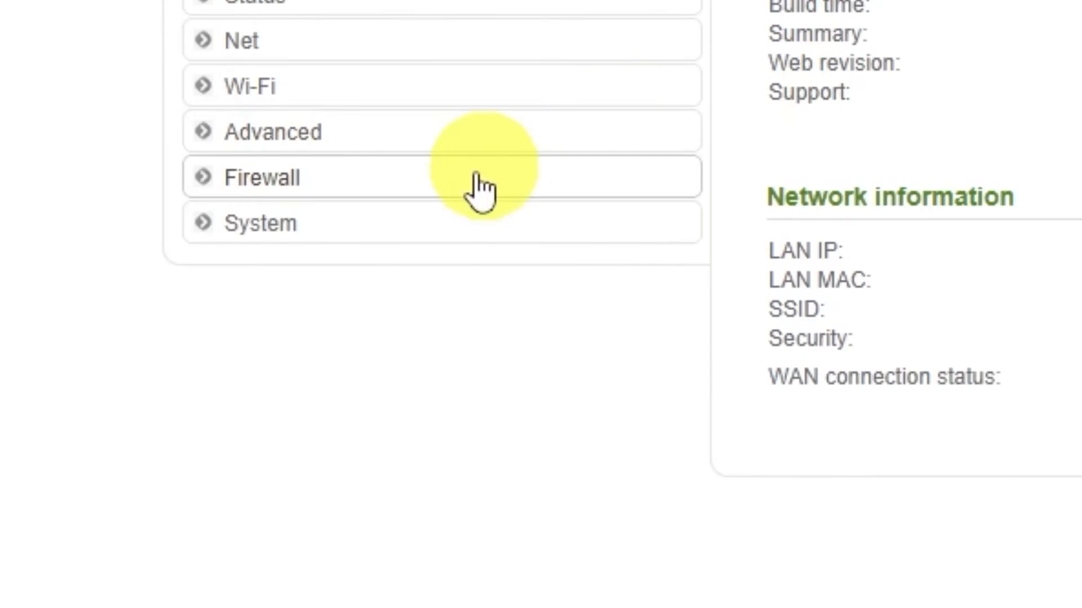
Save the current settings on the System configuration page and reboot the router, confirming the dialogs.
left_click(287, 240)
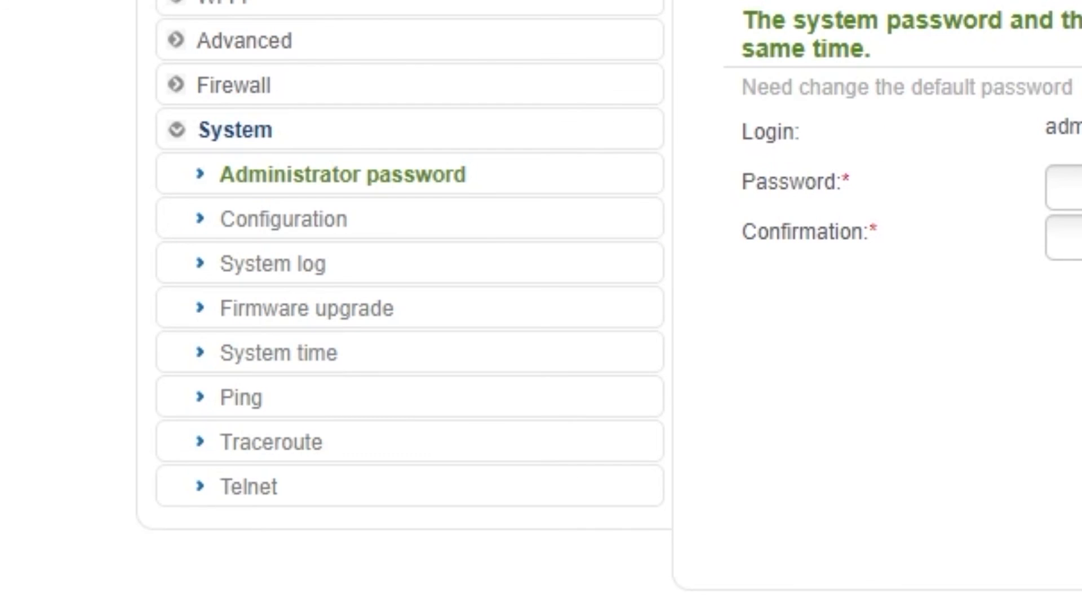
left_click(288, 221)
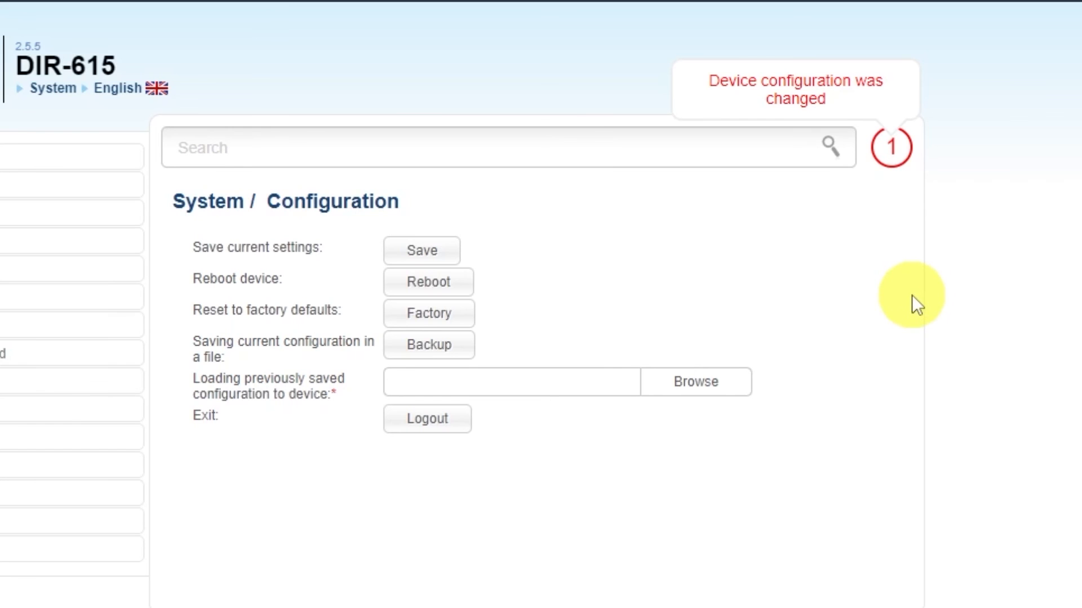
left_click(434, 248)
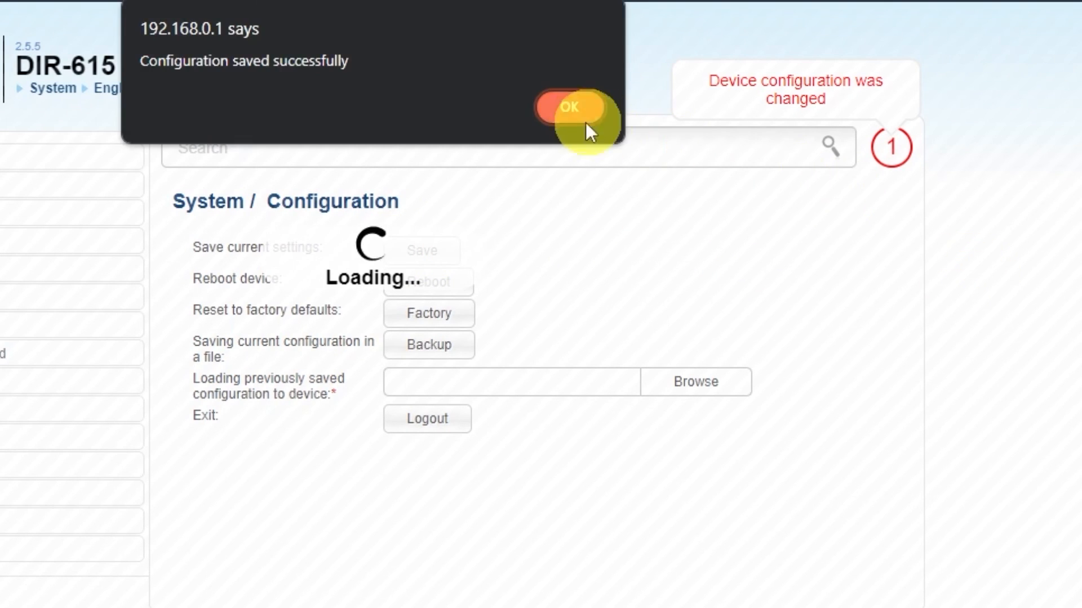
left_click(593, 123)
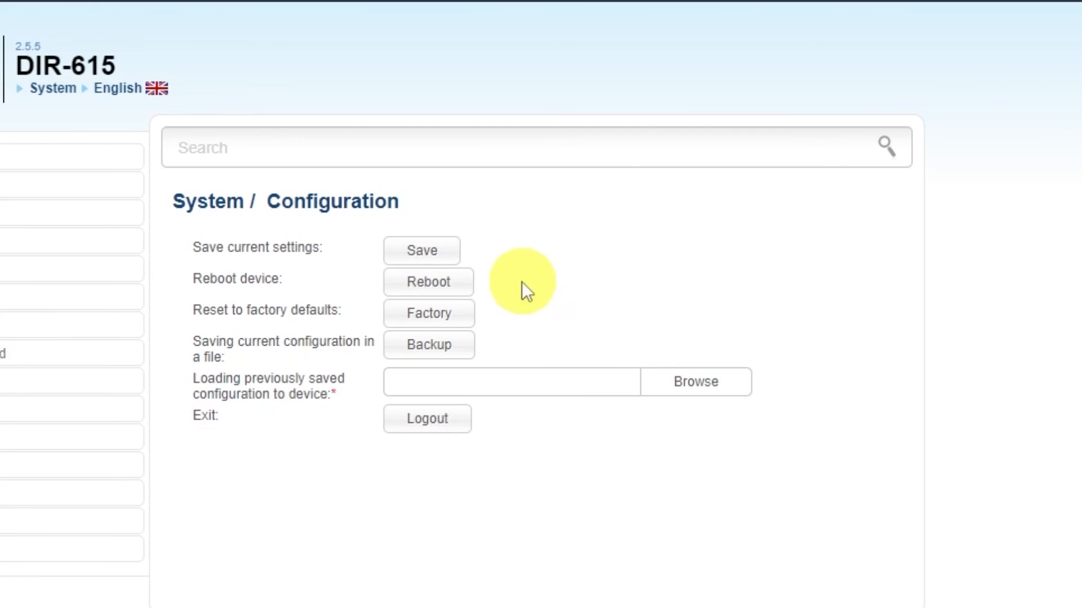
left_click(453, 285)
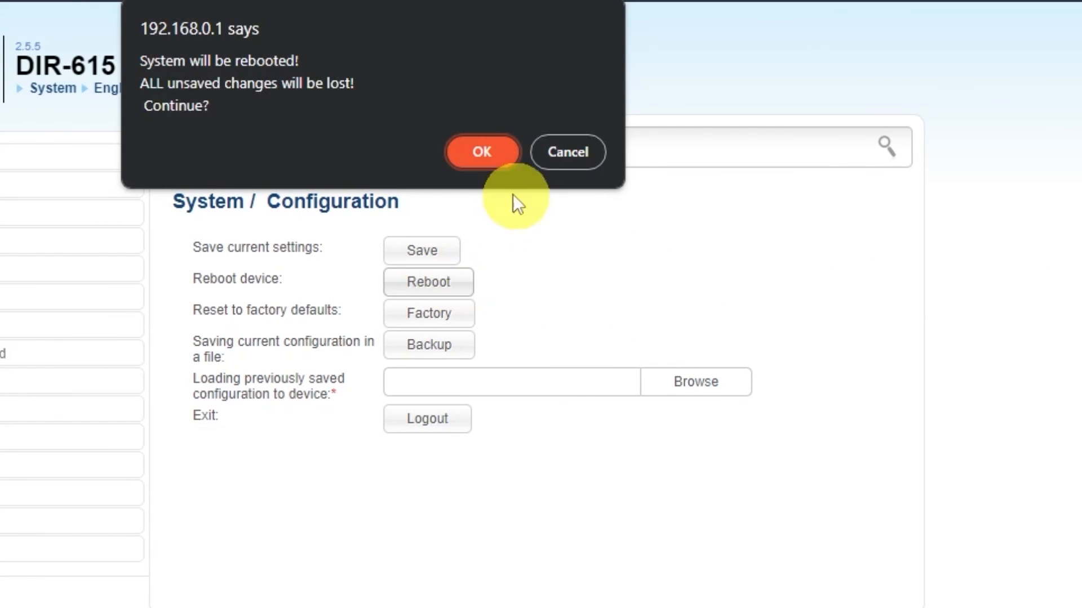
left_click(473, 154)
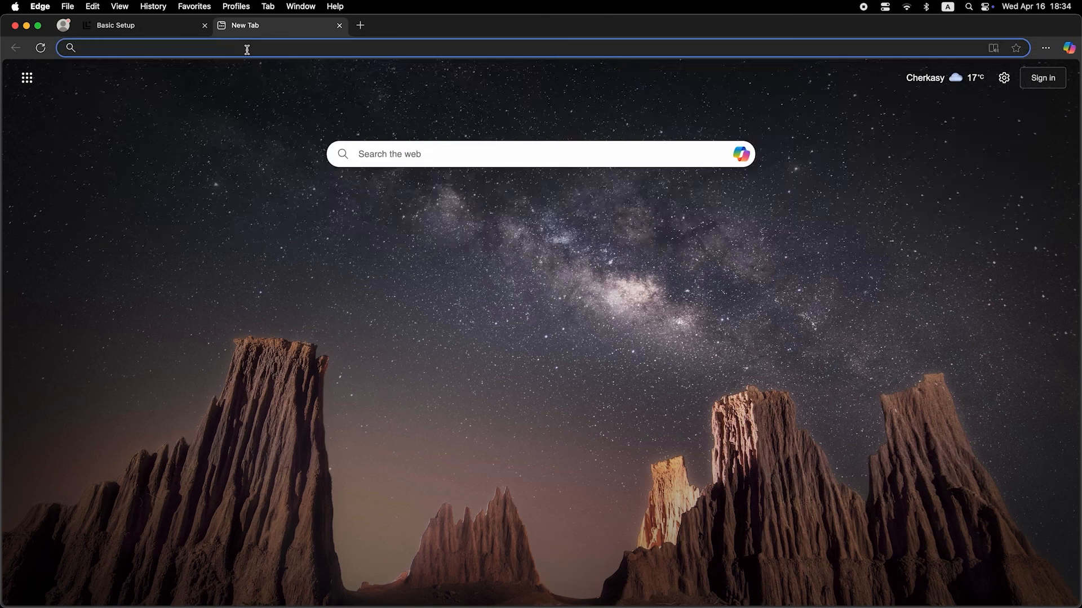
Test the Internet connection by searching the web for "dfdfdfdf" in a new Edge tab.
left_click(247, 48)
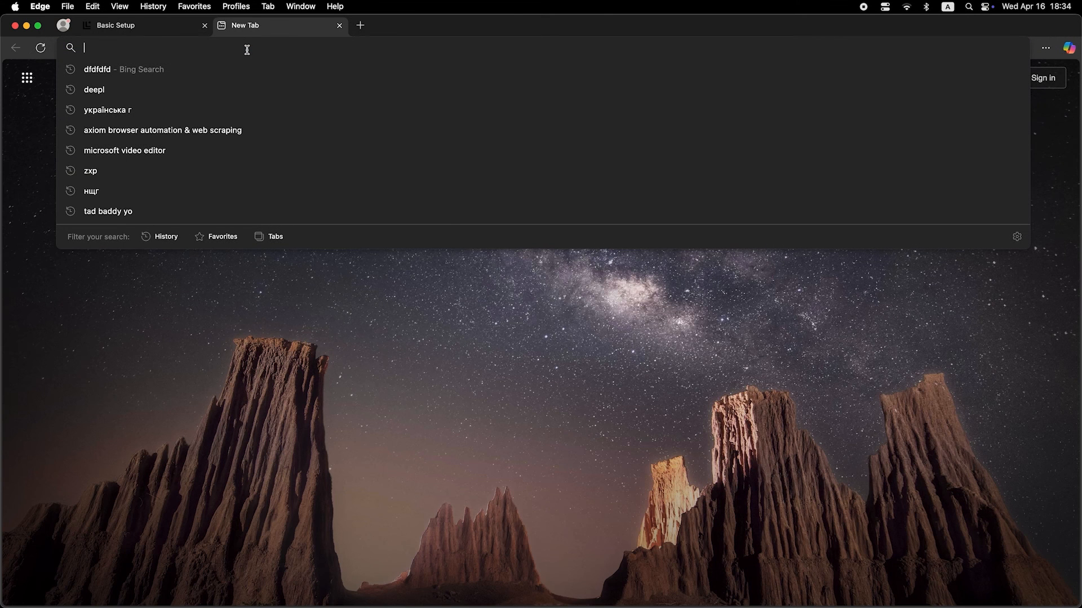
type("dfdfdfdf")
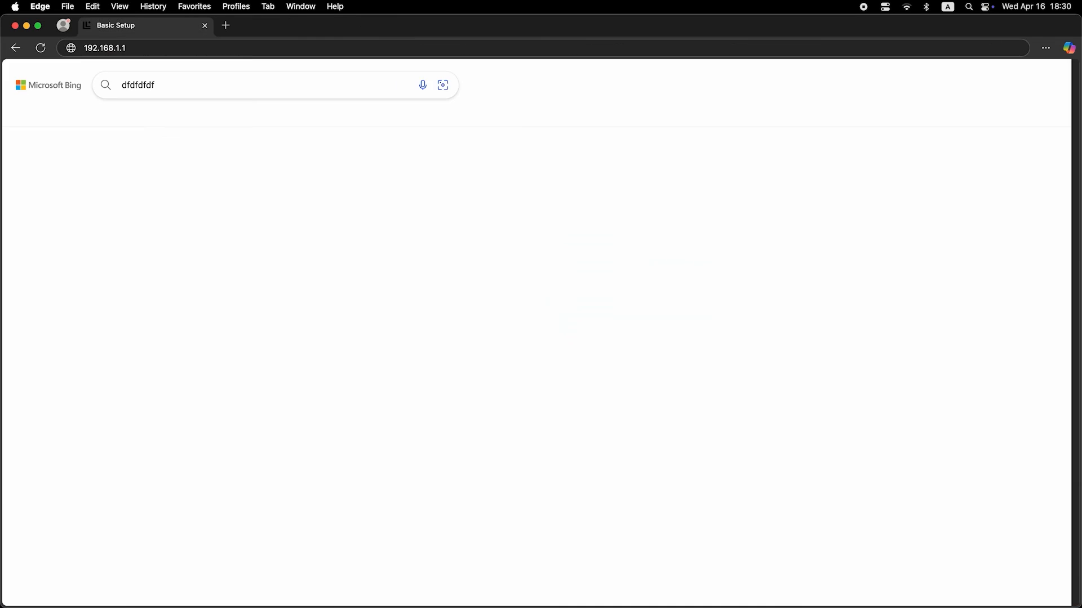